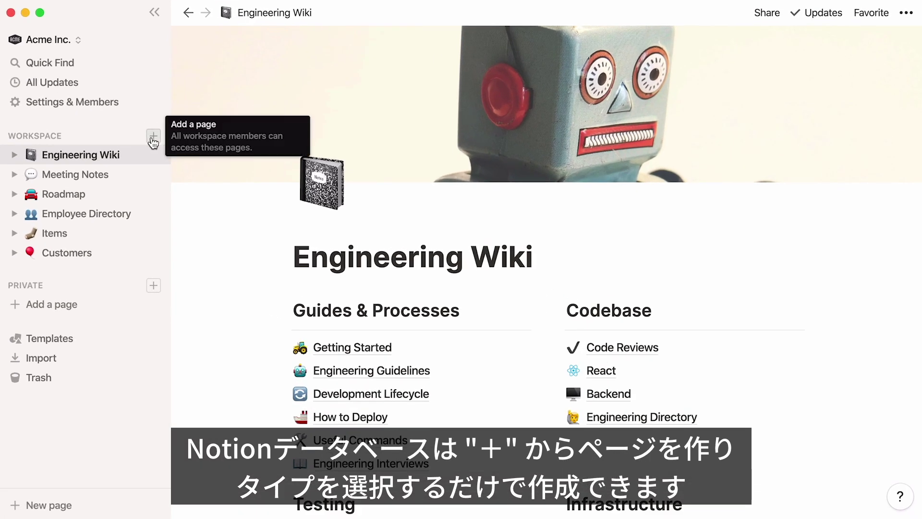
Create a new page as a table database and hide the sidebar
click(152, 137)
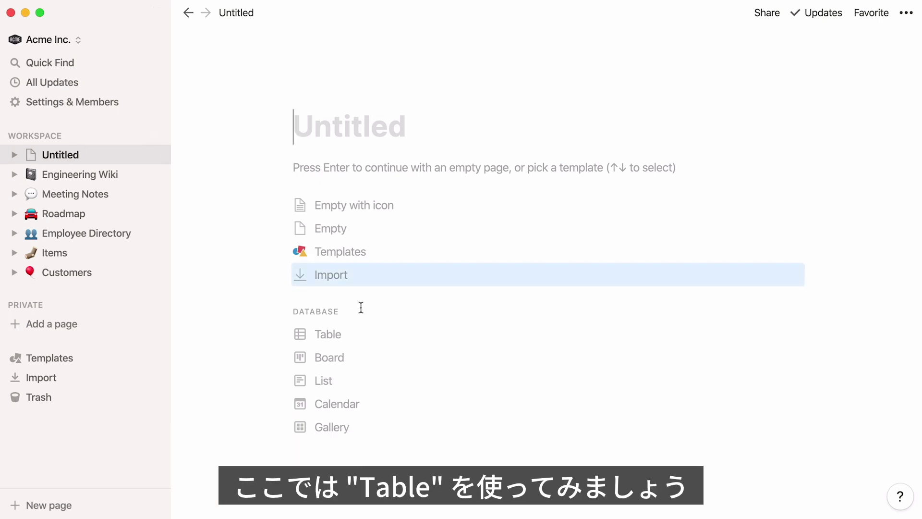
click(387, 335)
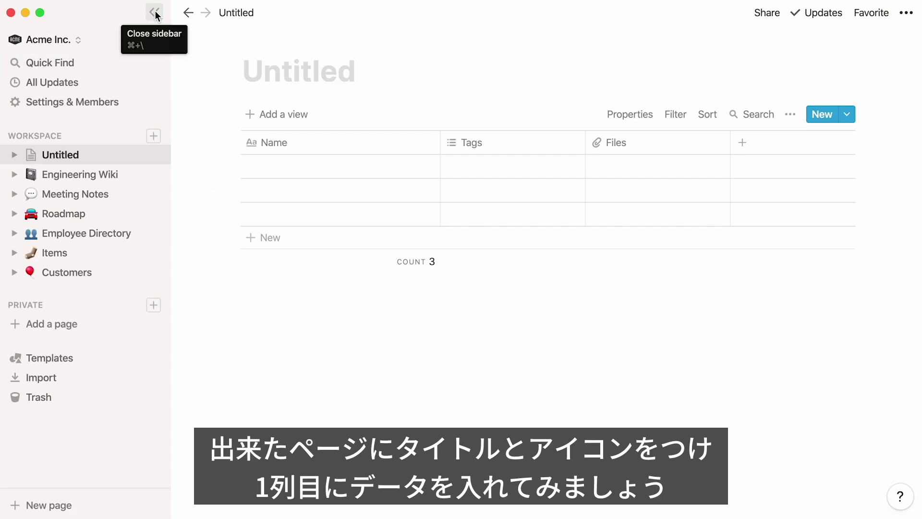
click(155, 12)
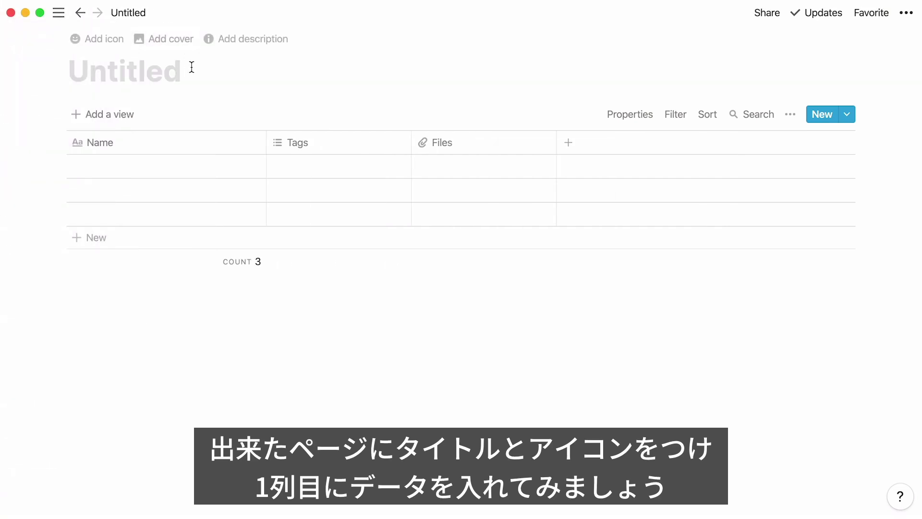
Title the table 'Content Calendar', add a calendar icon, and start entering row names
click(192, 69)
text(Content Calendar)
click(101, 38)
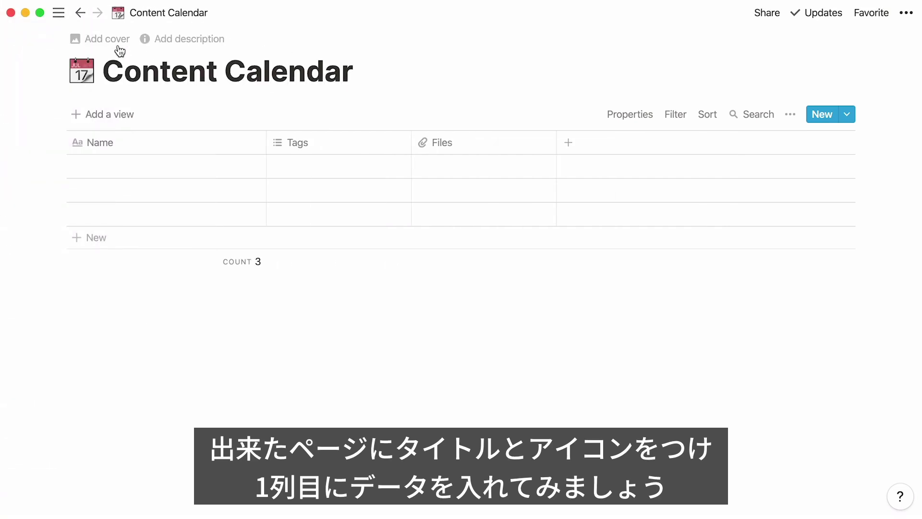
click(72, 163)
text(Team Trip - Instagram Story)
key(Return)
text(Tips & Tricks for Acme Pros)
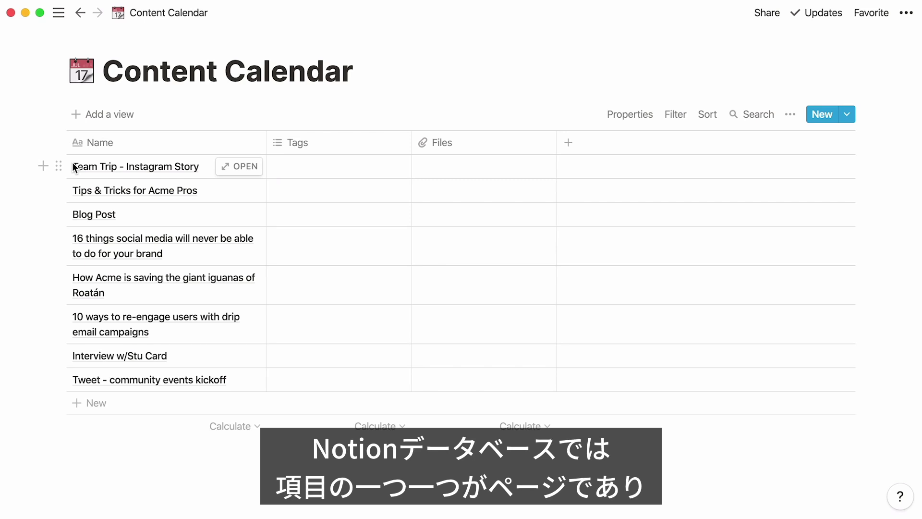
mouse_move(238, 214)
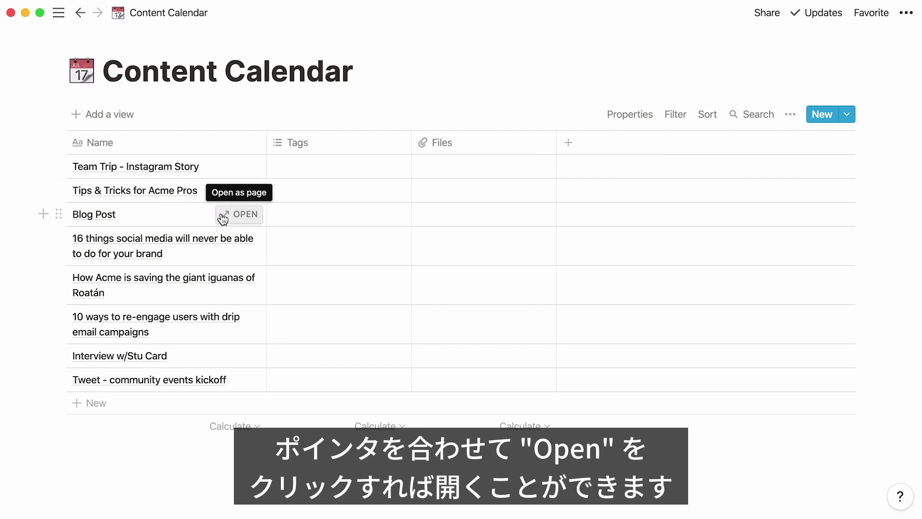
Open the Blog Post entry as a page and bring up upload options for its empty Files property
click(223, 218)
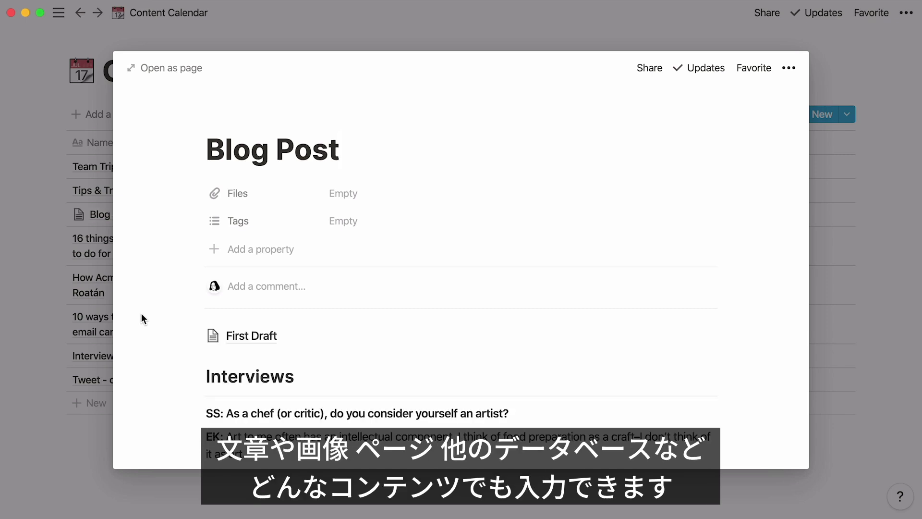
scroll(141, 313, down, 2)
scroll(141, 318, down, 2)
scroll(142, 319, down, 3)
scroll(141, 319, down, 3)
scroll(141, 319, down, 2)
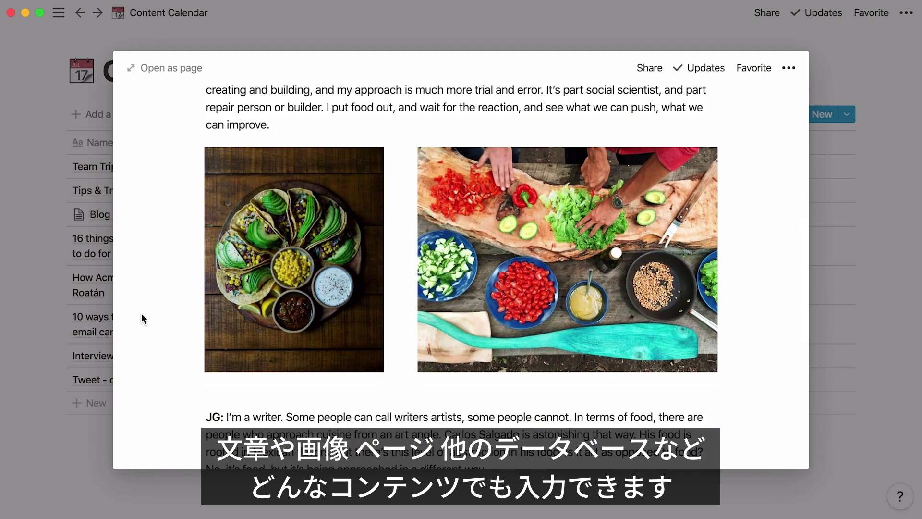
scroll(142, 319, up, 1)
scroll(142, 319, up, 3)
scroll(142, 319, up, 2)
scroll(141, 318, up, 3)
scroll(141, 314, up, 2)
scroll(141, 314, up, 1)
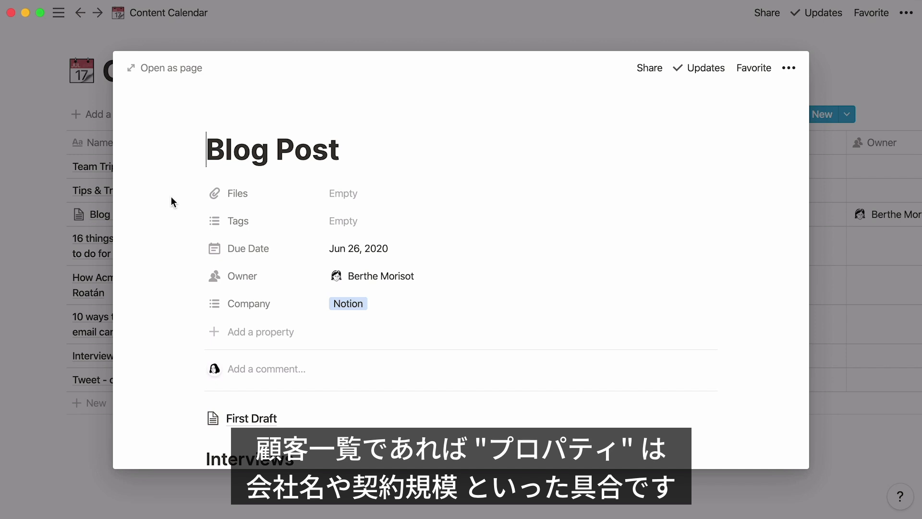
click(238, 332)
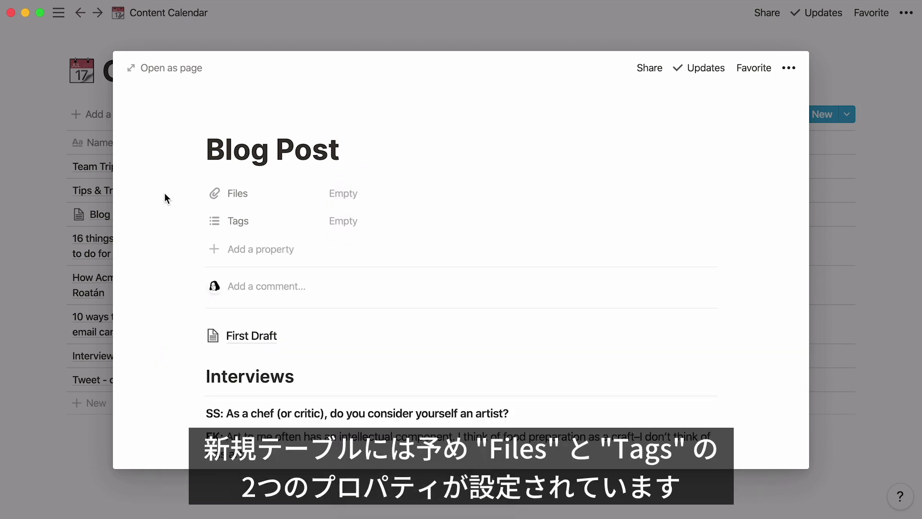
Upload the food image from the computer into the Blog Post's Files property
click(342, 193)
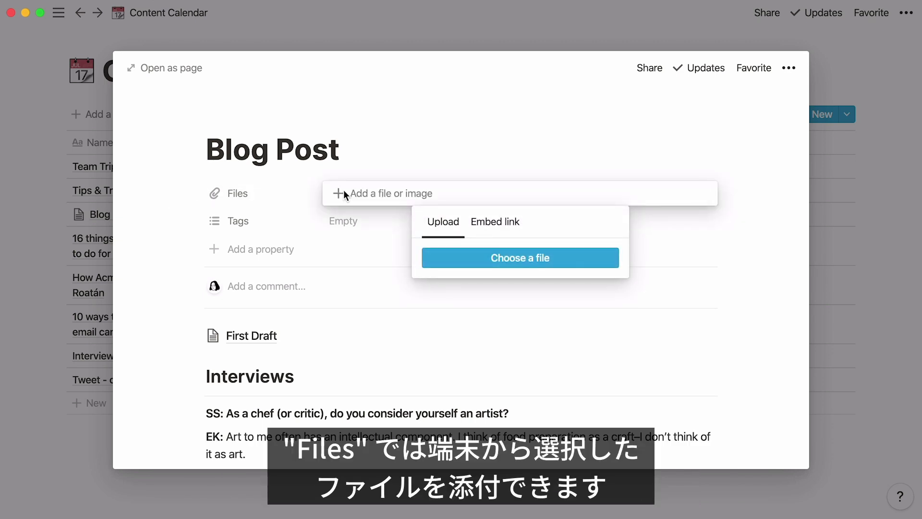
click(442, 258)
click(335, 37)
double_click(335, 37)
click(162, 221)
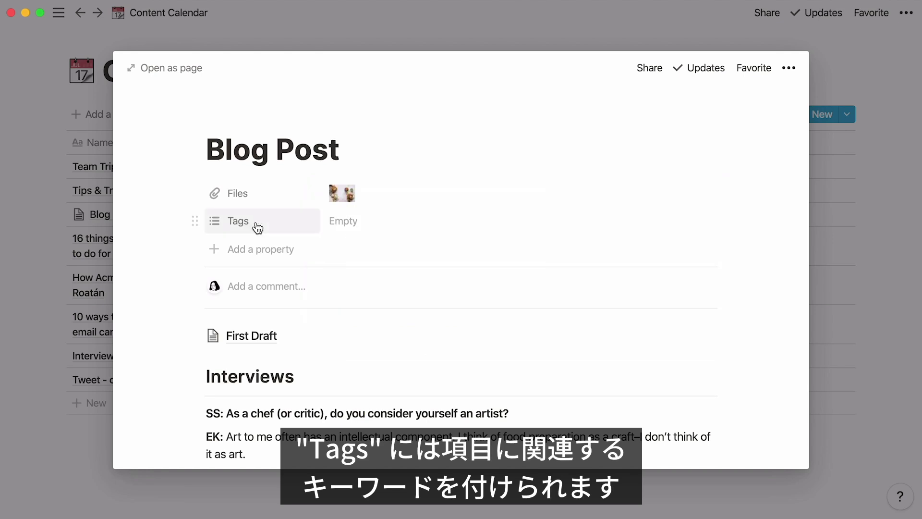
Tag the Blog Post as Inspiration
click(342, 222)
click(410, 268)
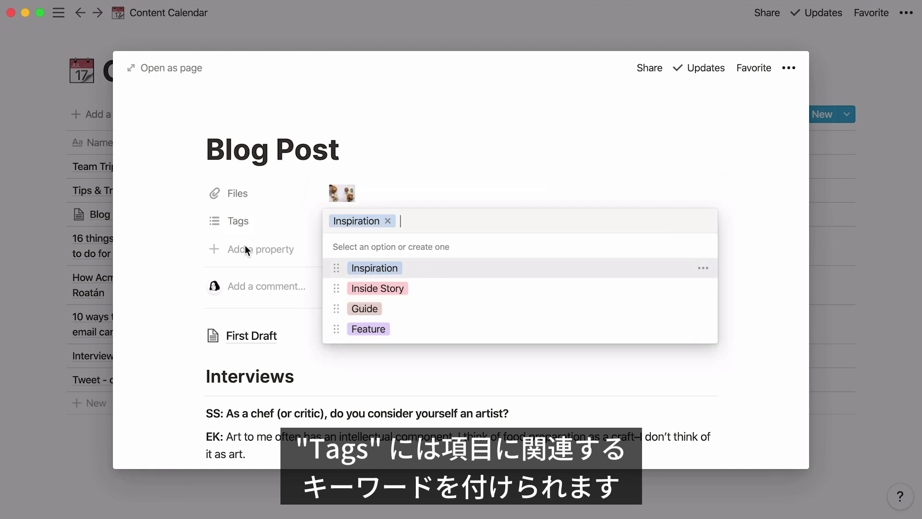
click(157, 224)
Add a Deadline date property and an Assigned person property
click(220, 248)
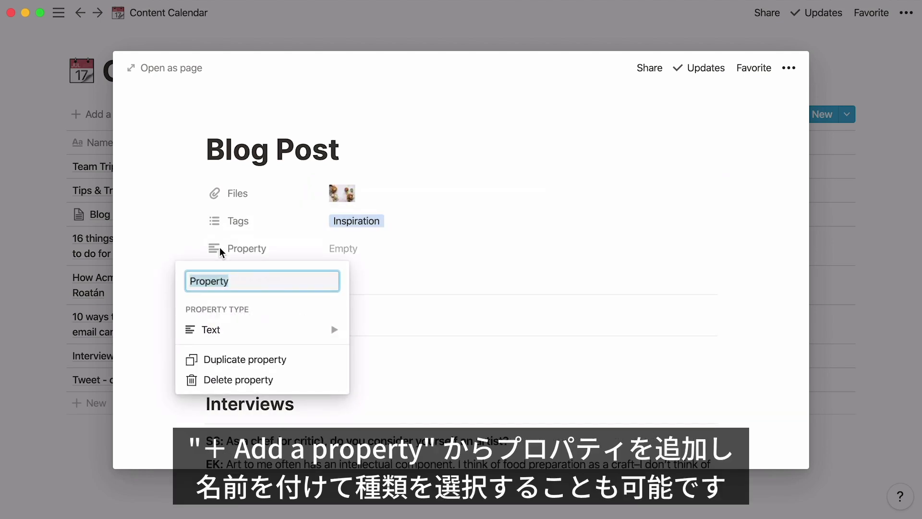
click(247, 328)
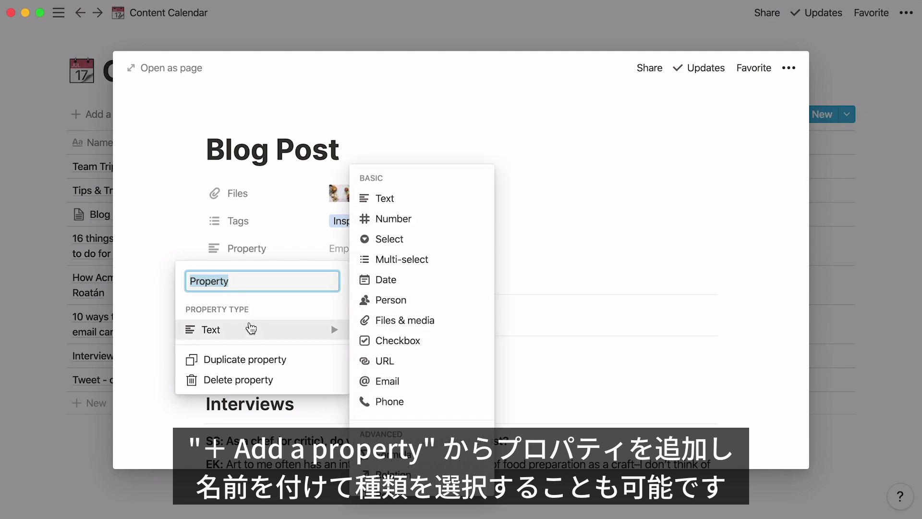
text(Deadline)
click(434, 281)
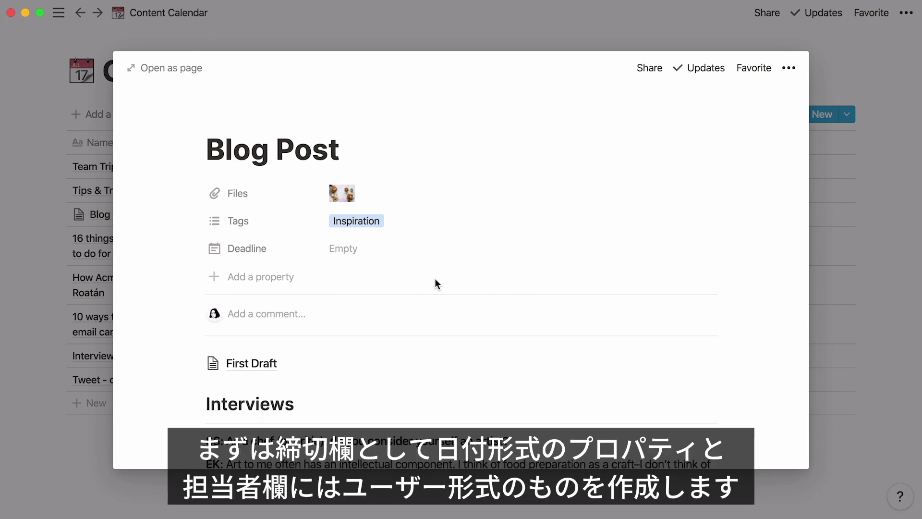
click(297, 279)
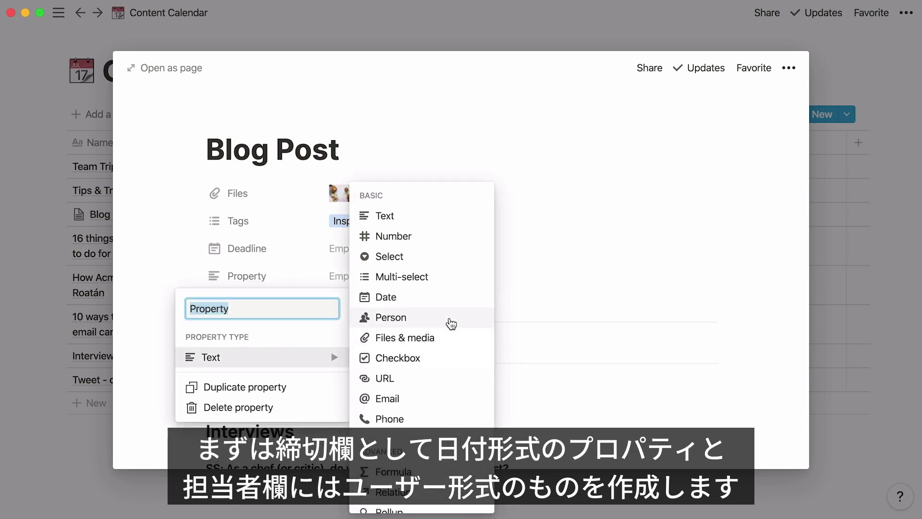
text(Assigned)
click(404, 317)
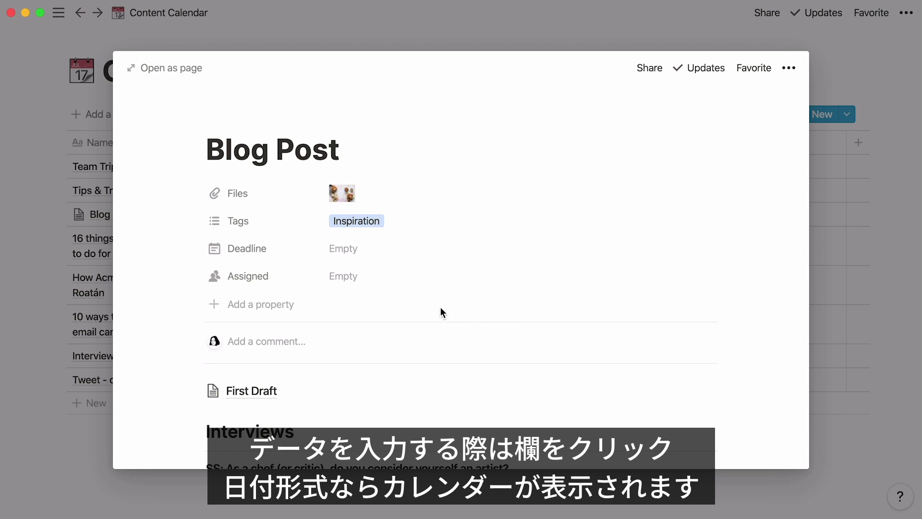
Set Deadline to Jun 25, 2020 and assign Berthe Morisot
click(372, 254)
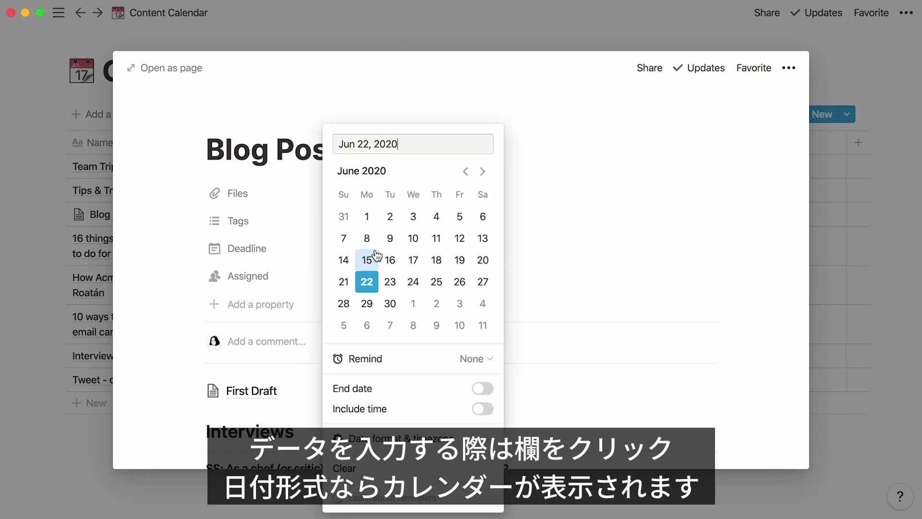
click(438, 282)
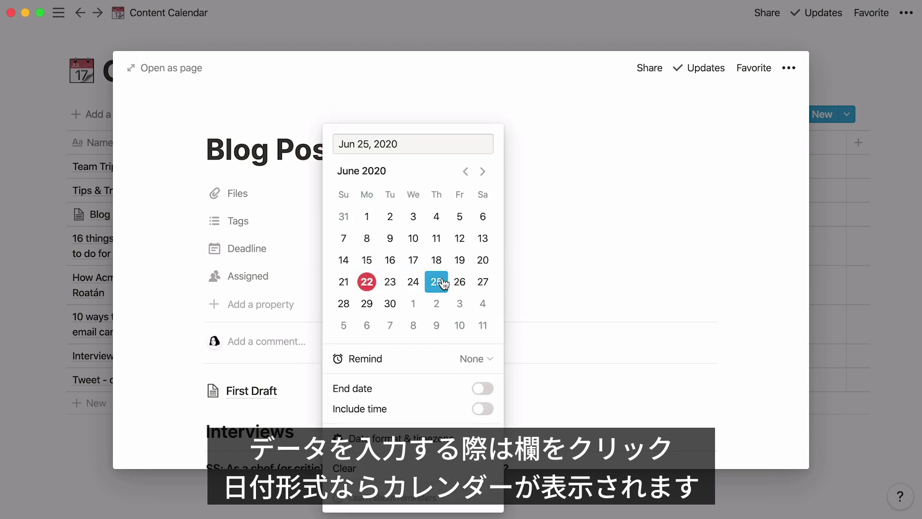
click(535, 275)
click(440, 277)
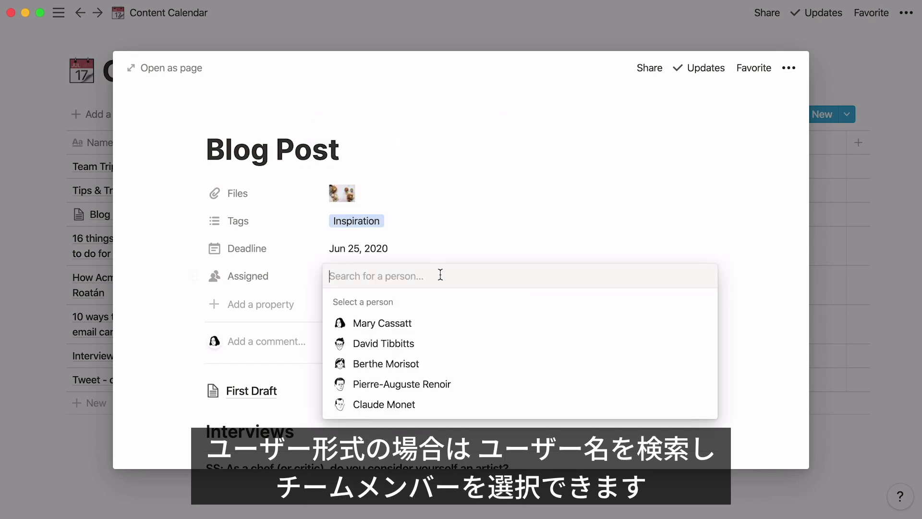
text(berthe)
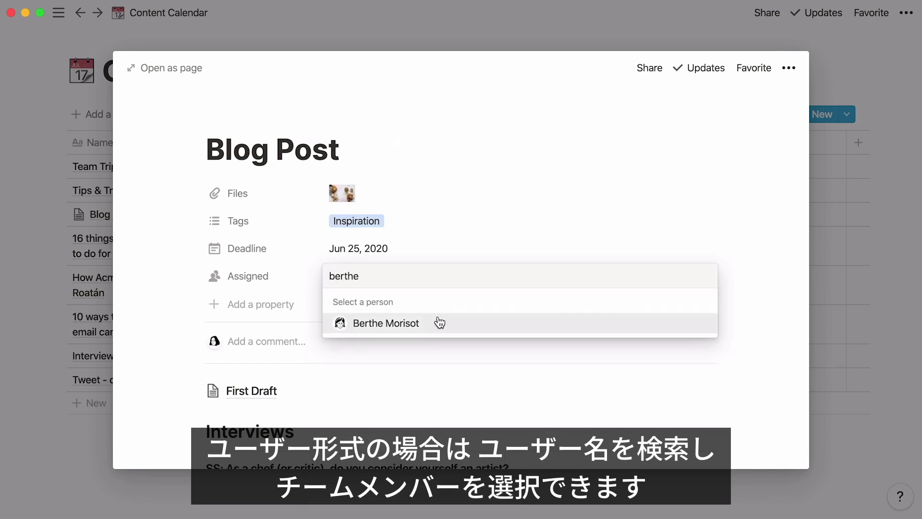
click(439, 322)
click(159, 217)
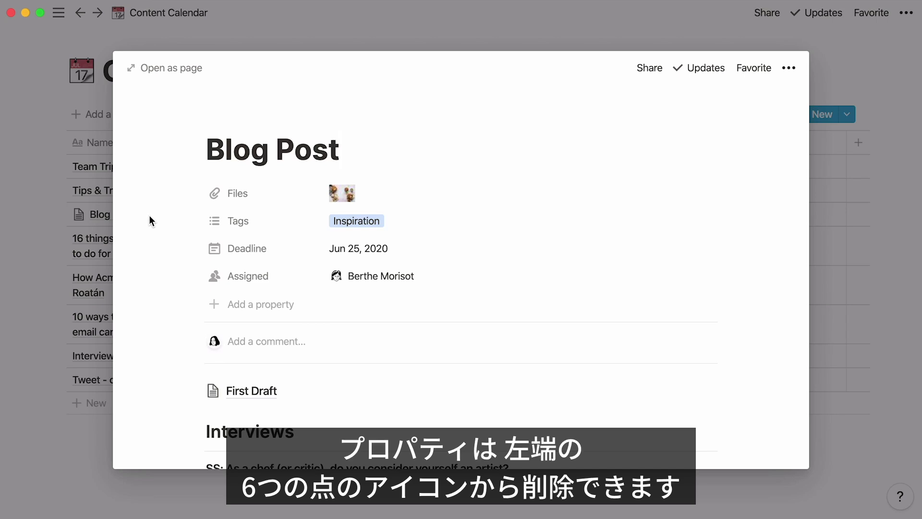
Delete the Files property and confirm
click(197, 193)
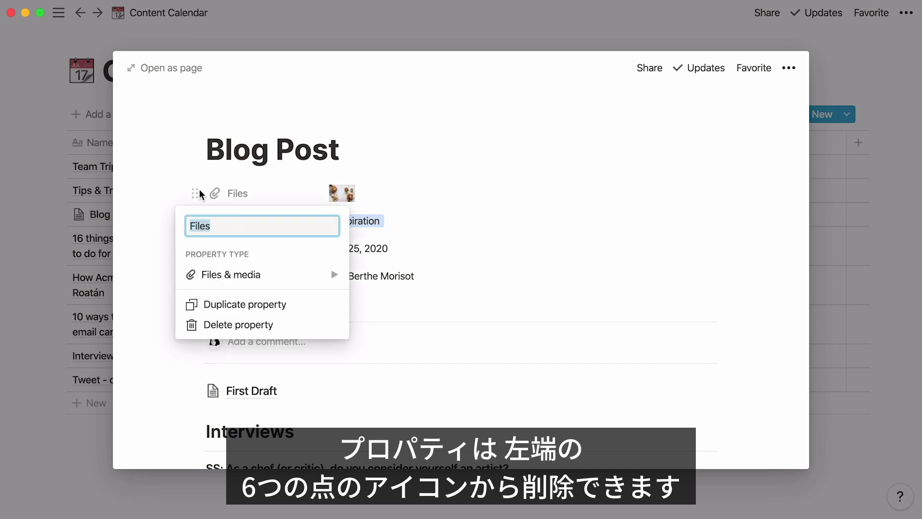
click(287, 325)
click(370, 277)
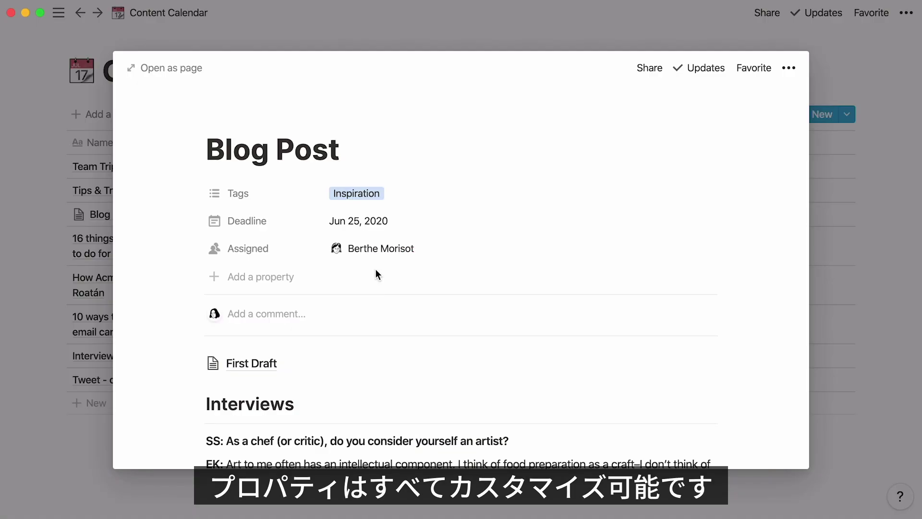
Back in the table, add a Status single-select column, then delete that column
click(565, 11)
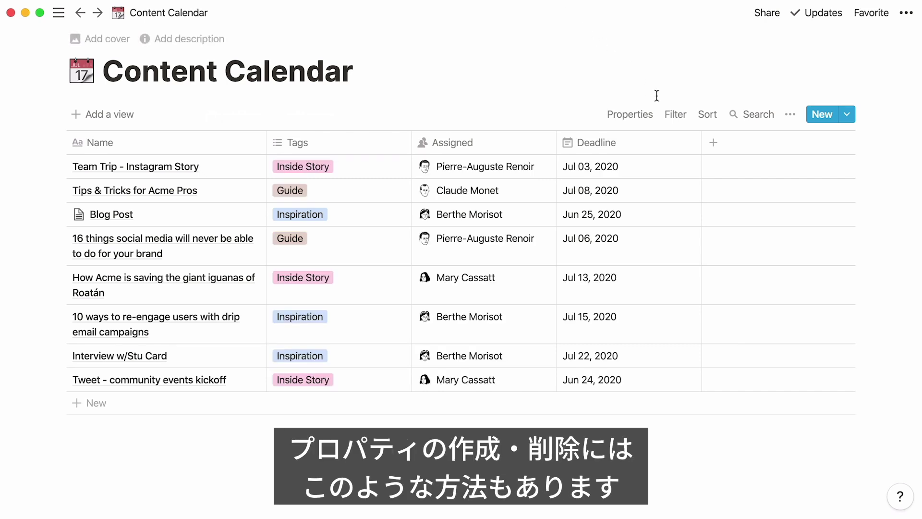
click(714, 149)
text(Status)
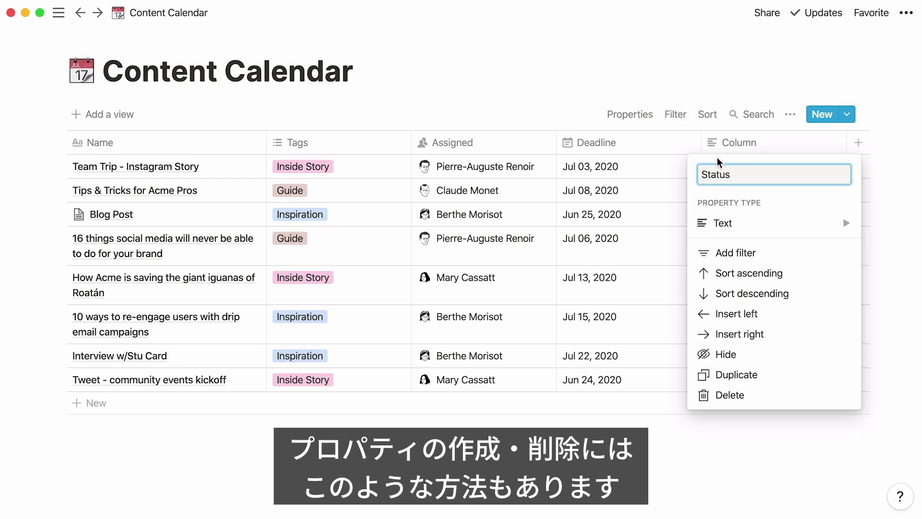
click(740, 222)
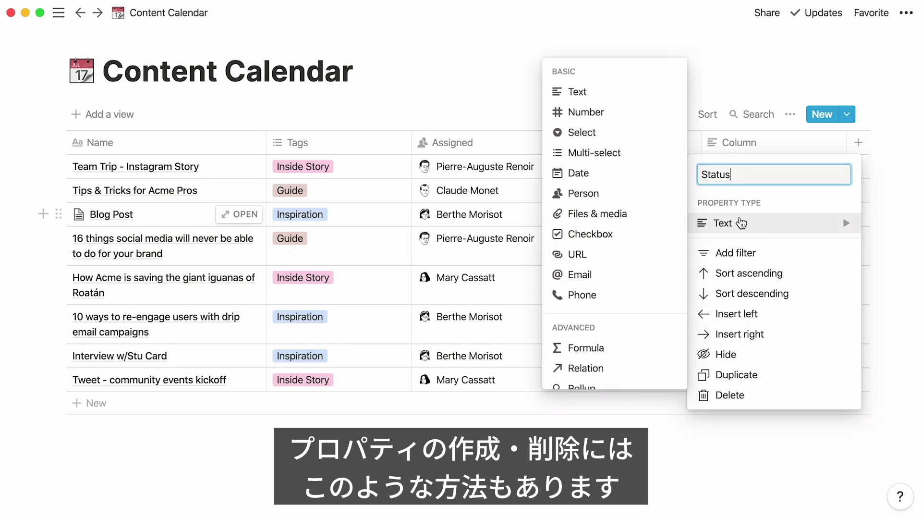
click(632, 136)
click(776, 133)
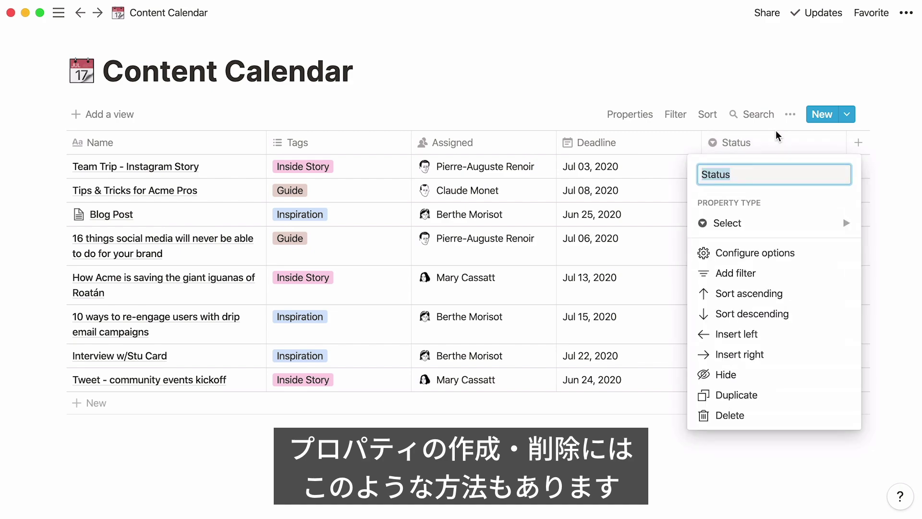
click(768, 414)
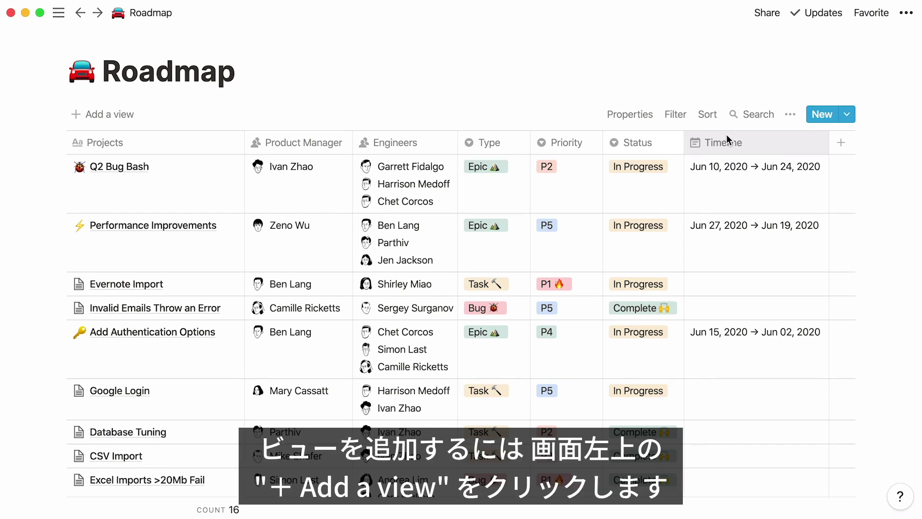
Create a 'By Status' board view grouped by Status: Not Started, In Progress, Complete
click(137, 115)
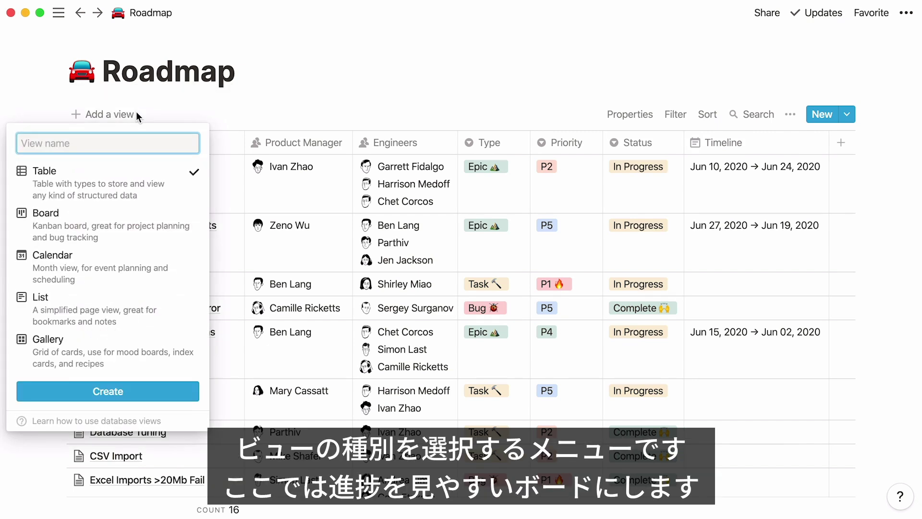
click(159, 236)
text(By Status)
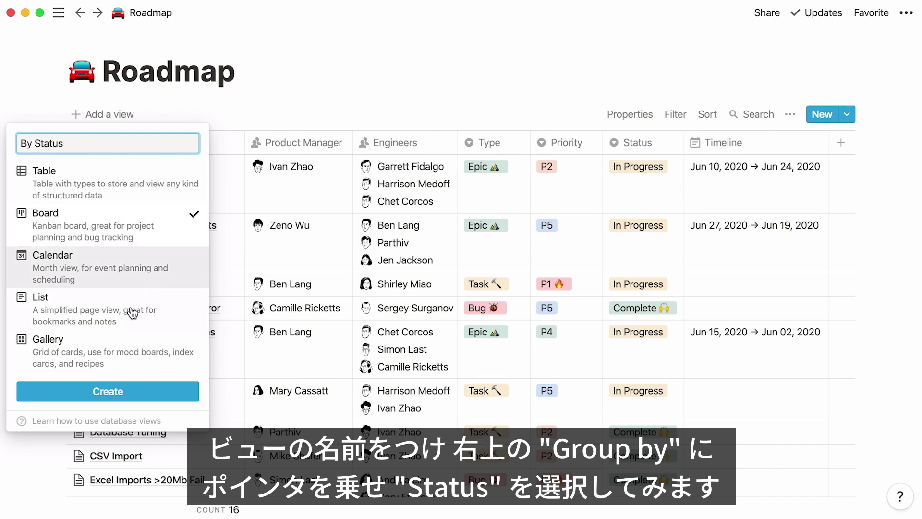
click(108, 391)
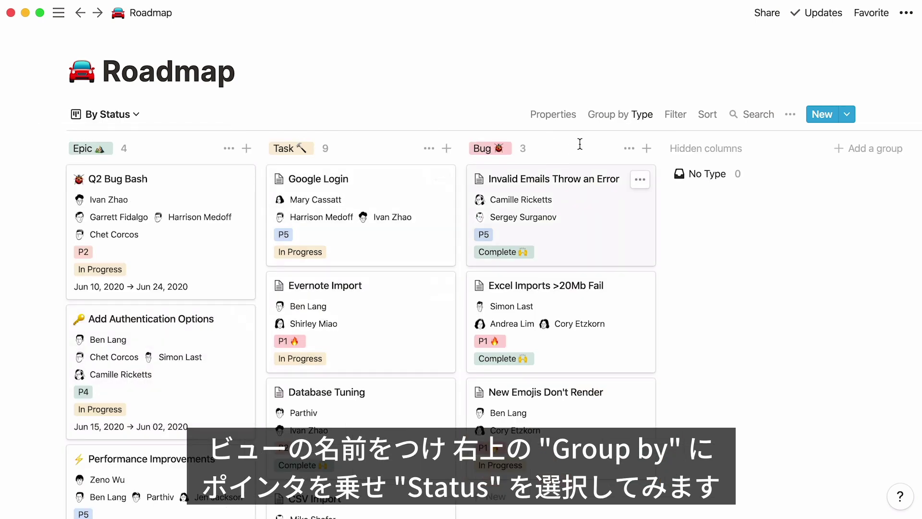
click(616, 116)
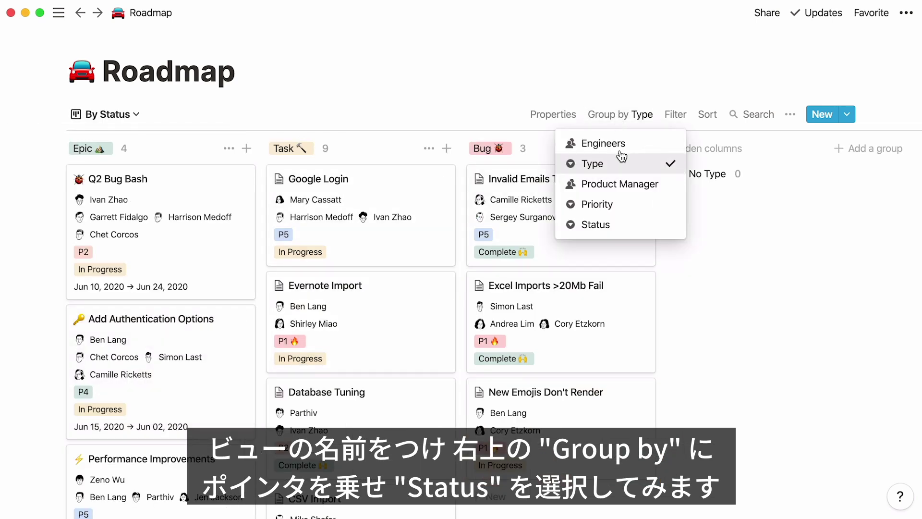
click(635, 232)
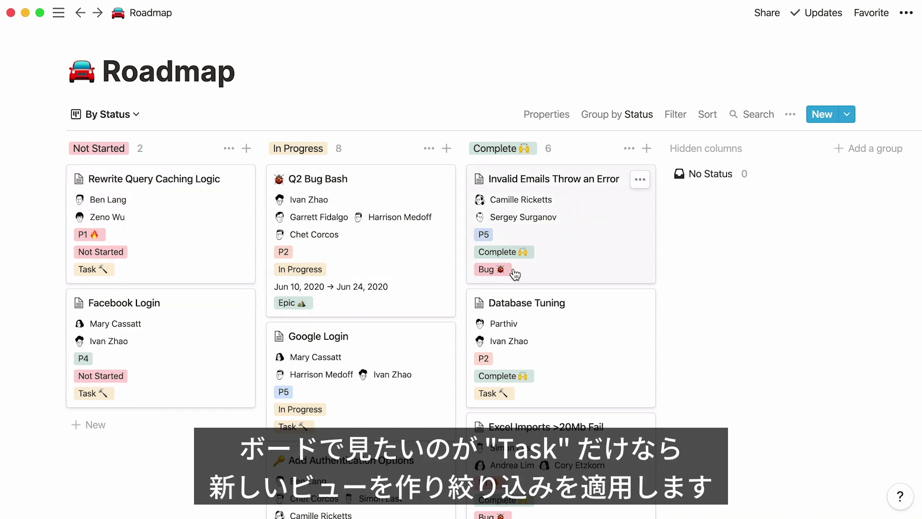
Add a new board view named 'Only Tasks' to Roadmap
click(136, 116)
click(72, 219)
text(Only Tasks)
click(282, 331)
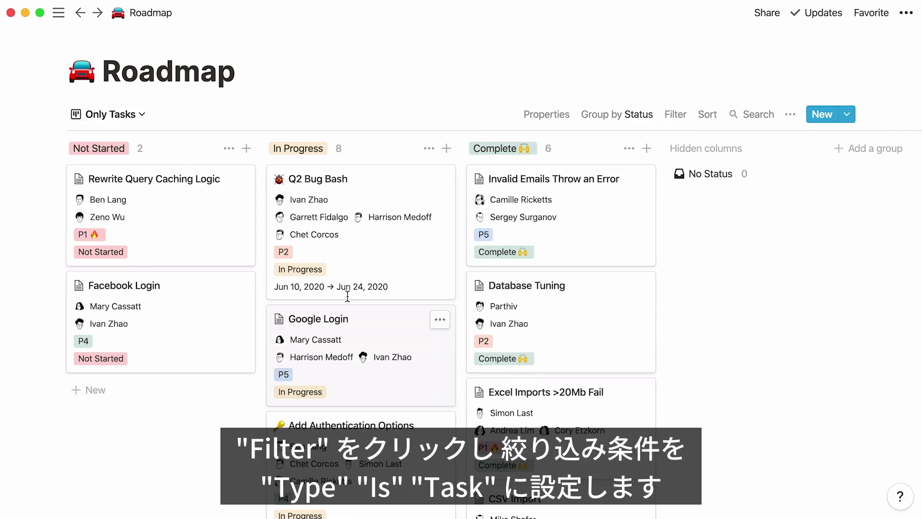
Filter the Only Tasks view to items whose Type is Task
click(671, 116)
click(533, 249)
click(539, 274)
click(602, 179)
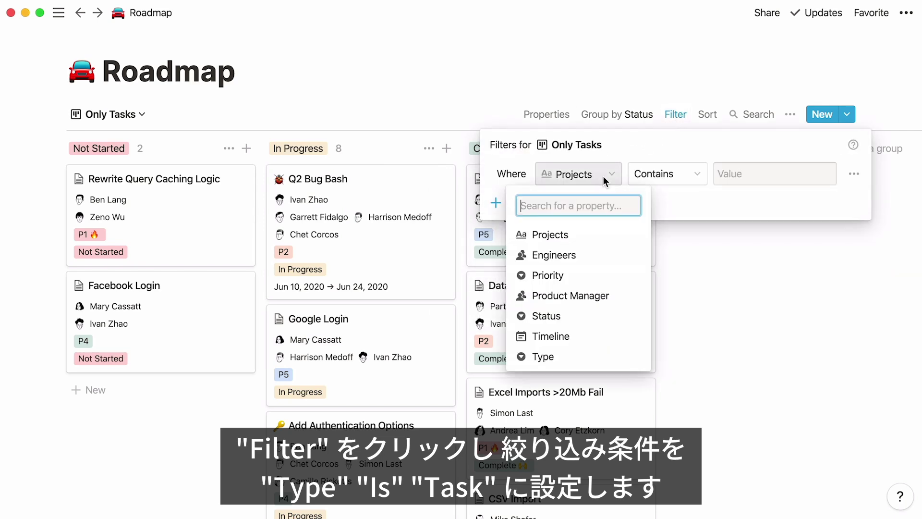
click(581, 359)
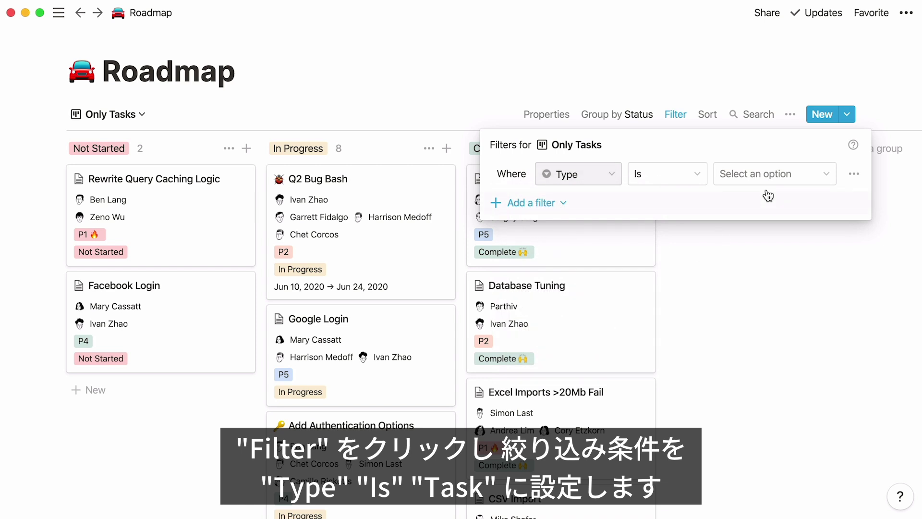
click(785, 177)
click(803, 276)
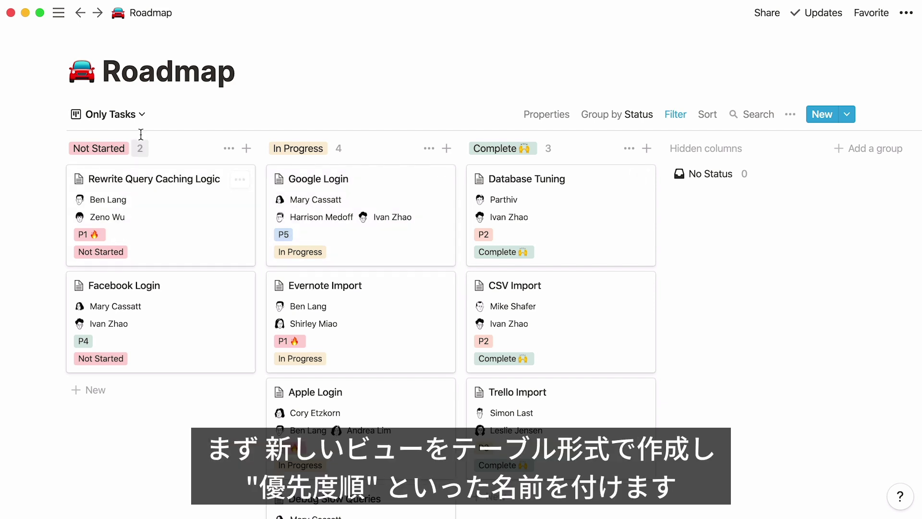
click(143, 119)
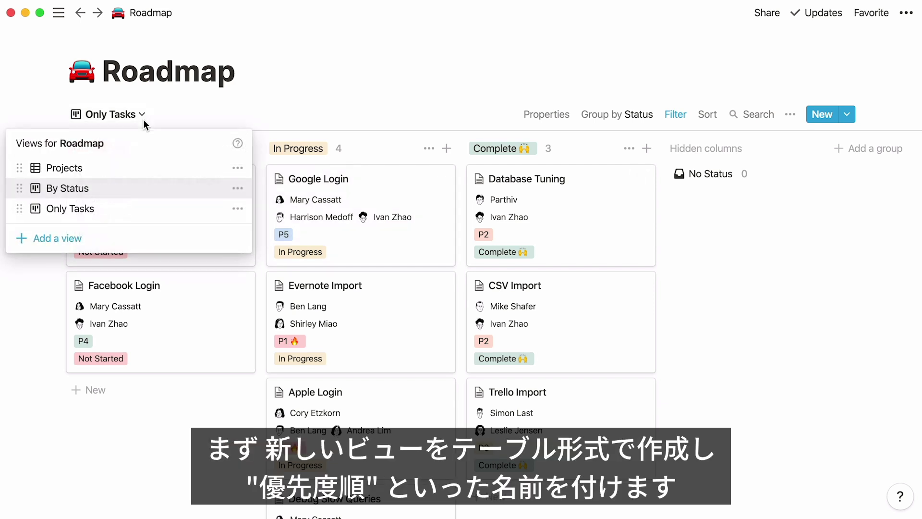
click(105, 235)
text(By Priority)
Create a 'By Priority' table view sorted by Priority ascending
click(346, 352)
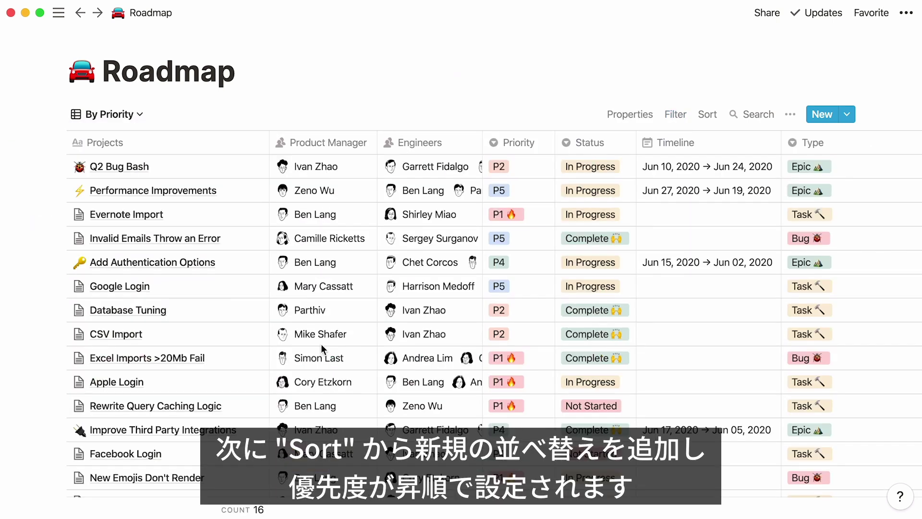
click(702, 117)
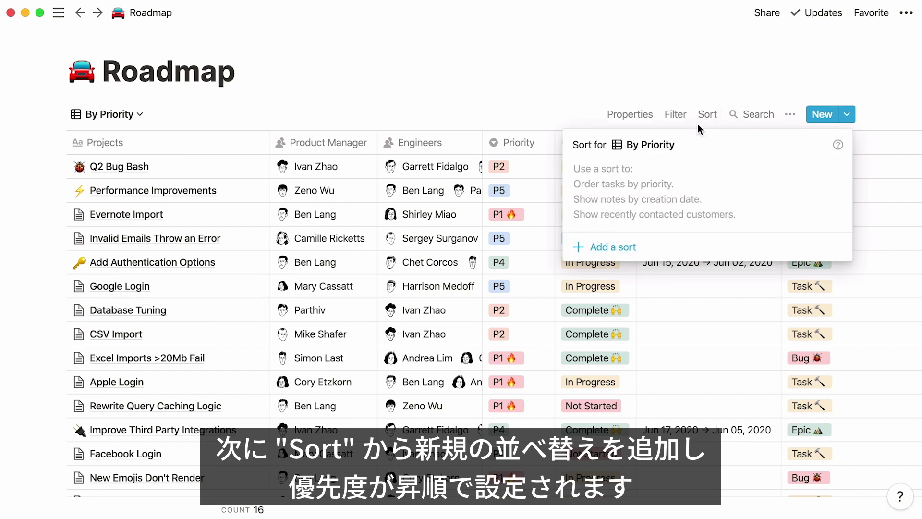
click(613, 245)
click(654, 178)
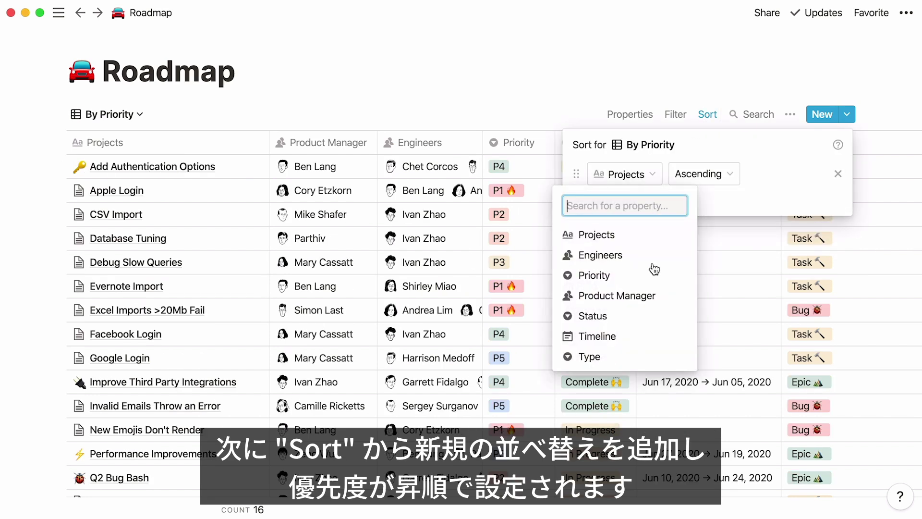
click(653, 281)
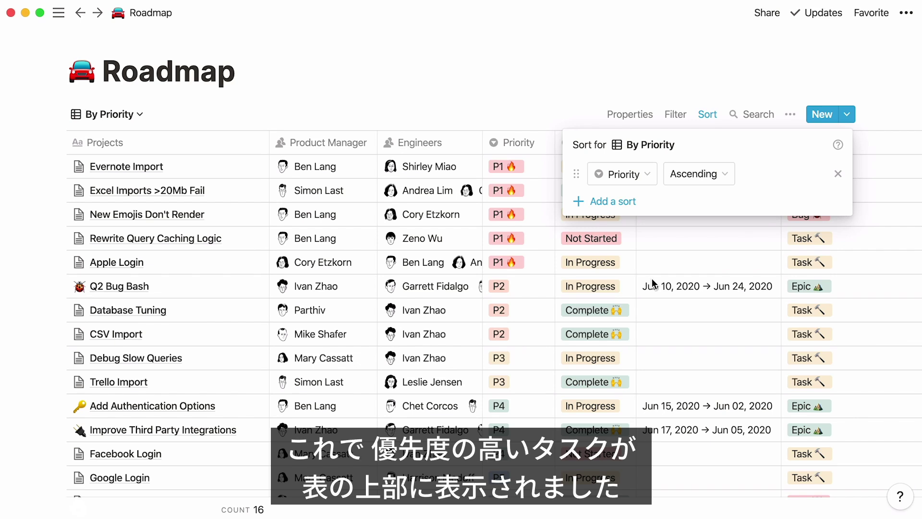
click(653, 283)
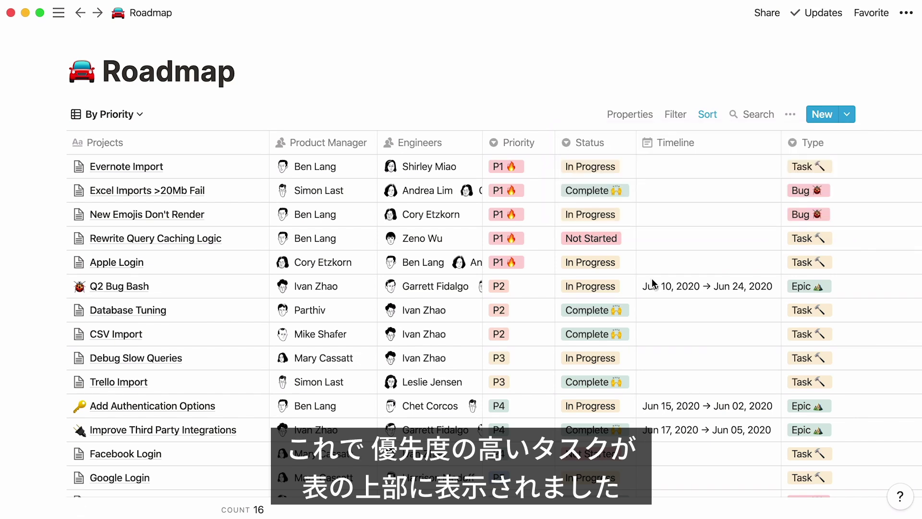
Switch through the Only Tasks and By Status views, ending on the Projects table
click(142, 123)
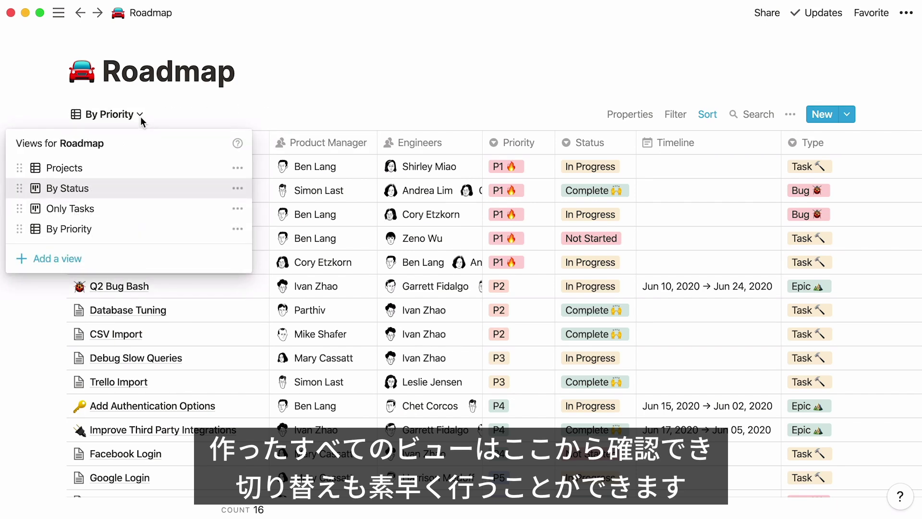
click(149, 207)
click(144, 118)
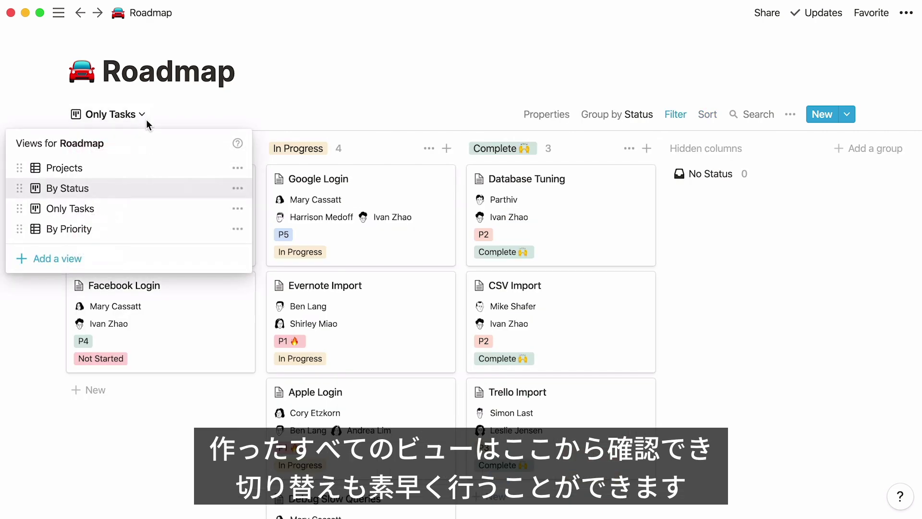
click(139, 190)
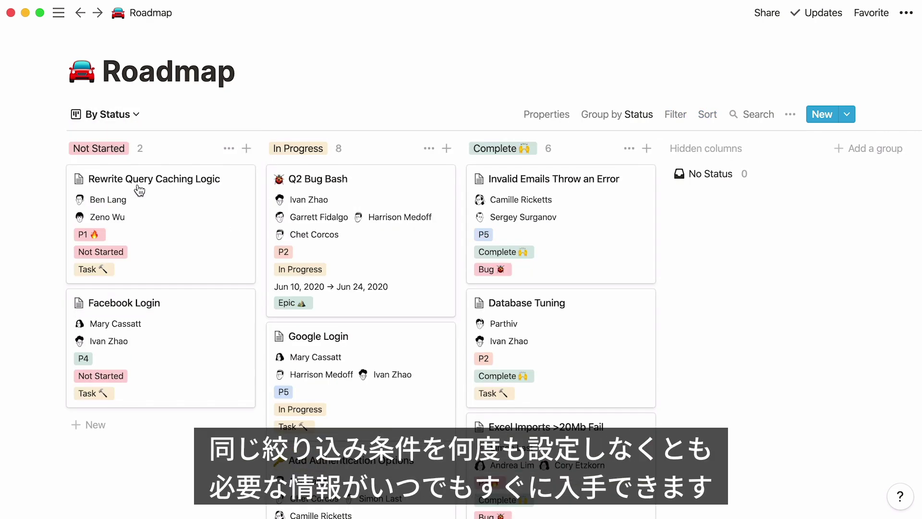
click(141, 117)
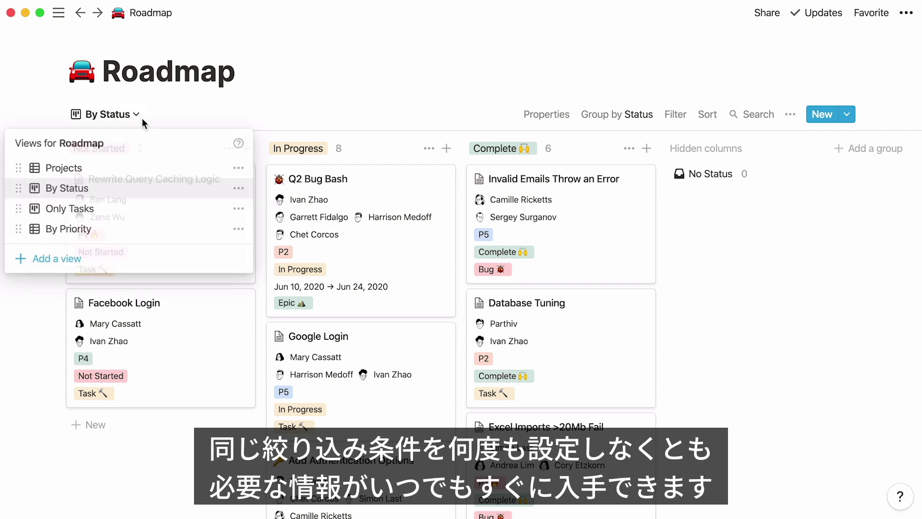
click(136, 166)
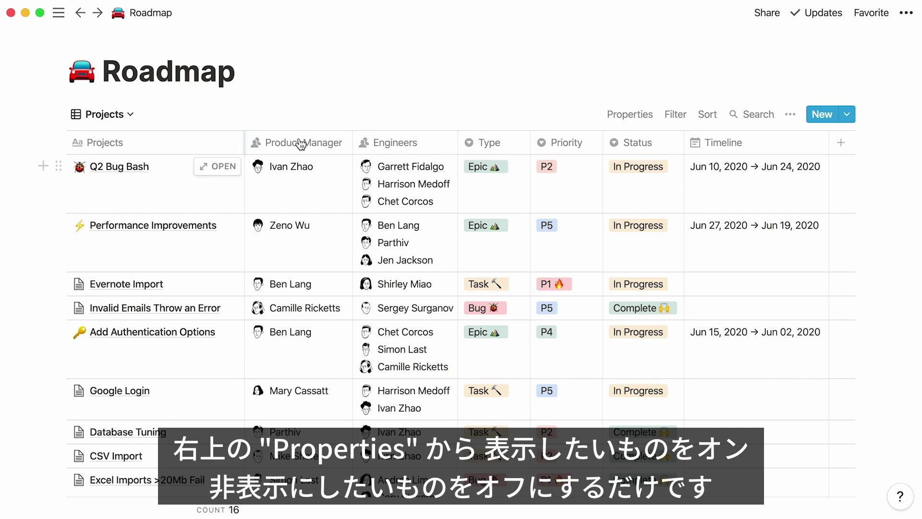
Turn off the Timeline and Priority columns in the Projects table's Properties settings
click(620, 115)
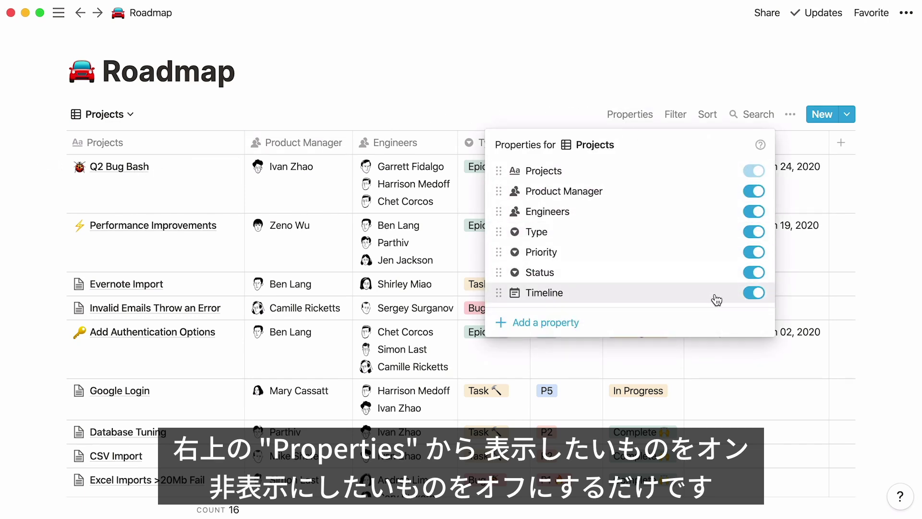
click(757, 295)
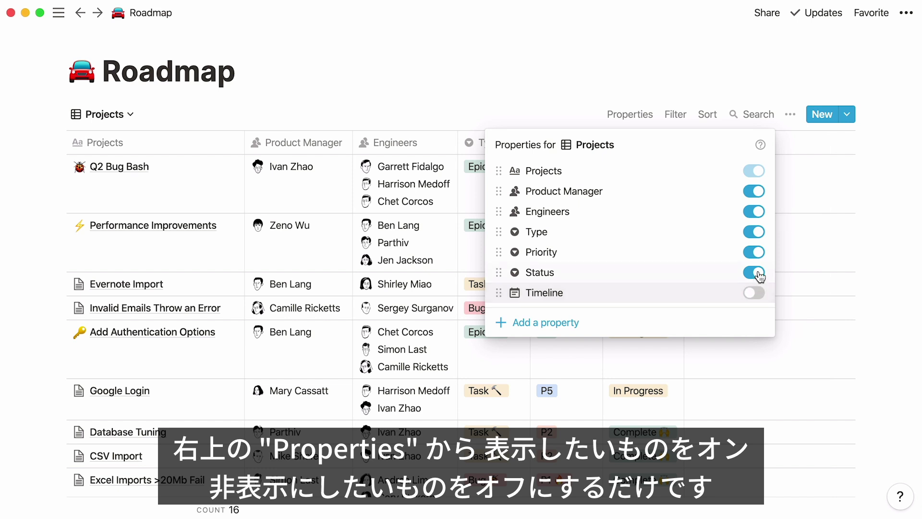
click(758, 255)
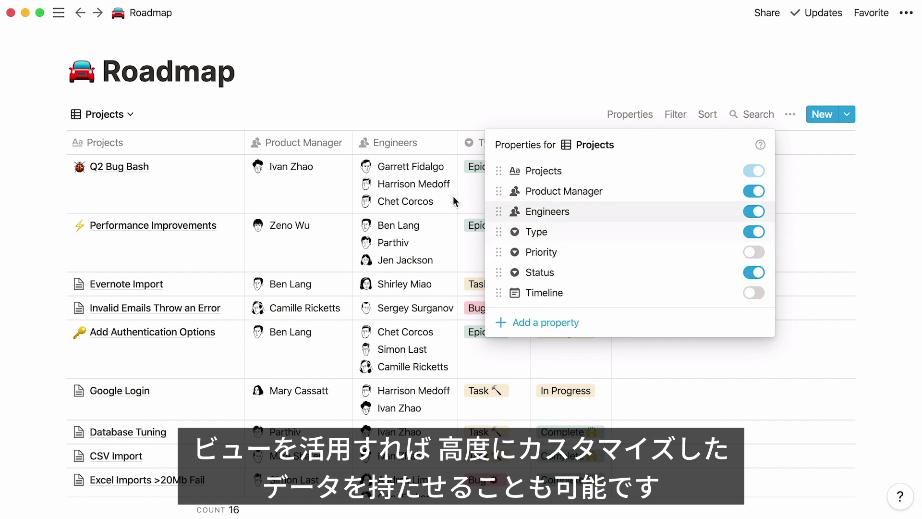
click(126, 116)
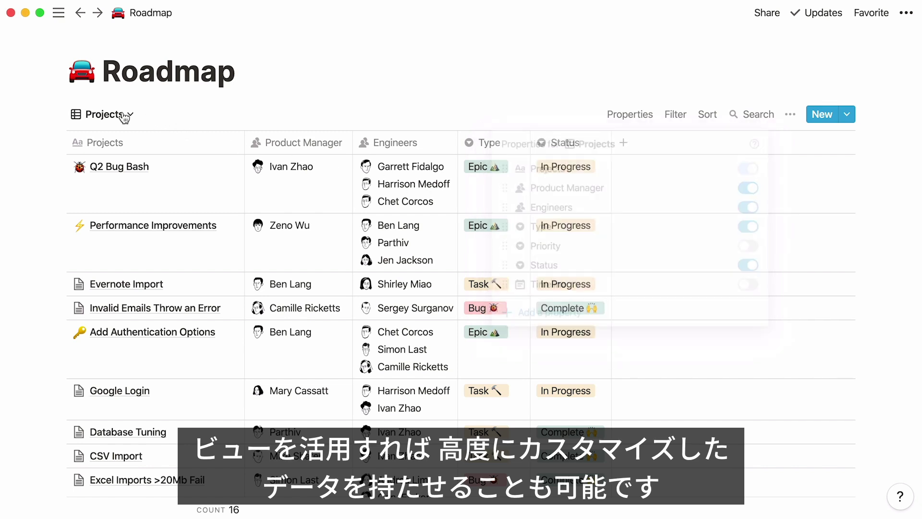
Add a calendar view named 'Epic Calendar' to Roadmap
click(43, 258)
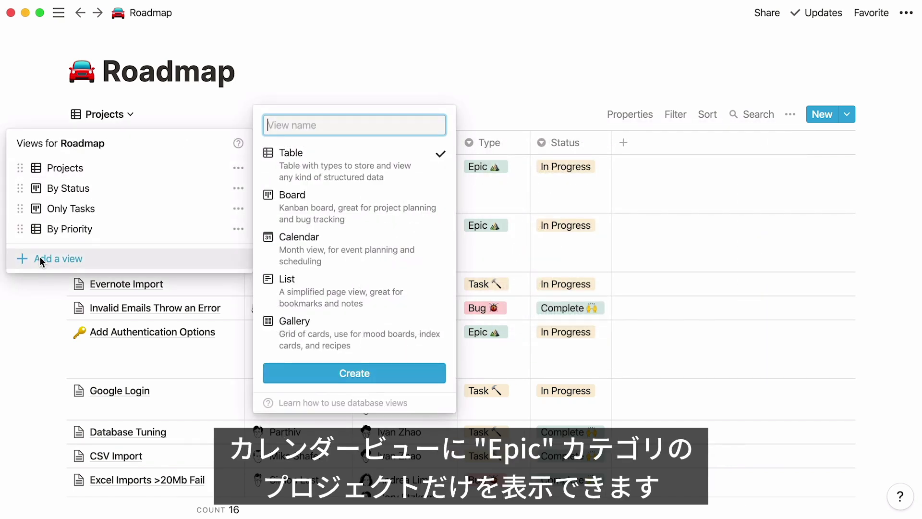
click(339, 241)
text(Epic Calendar)
click(354, 372)
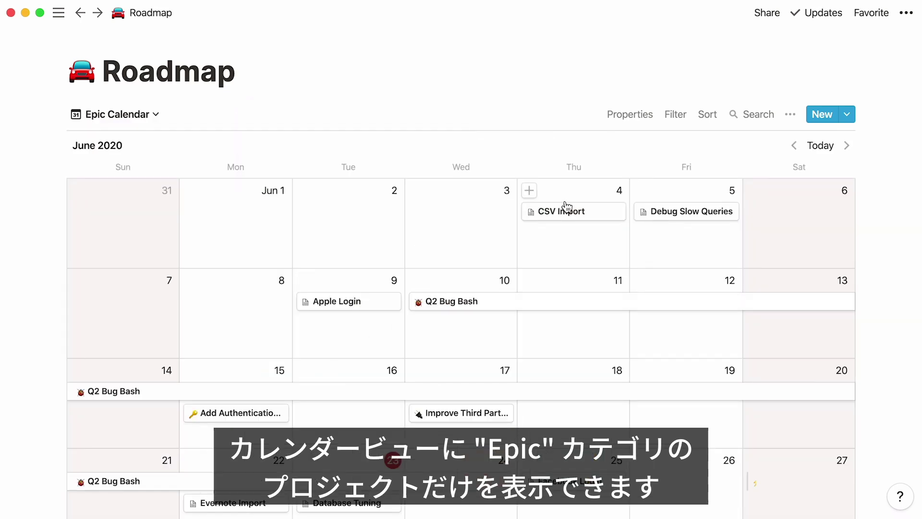
Filter the Epic Calendar view to items whose Type is Epic
click(676, 114)
click(556, 247)
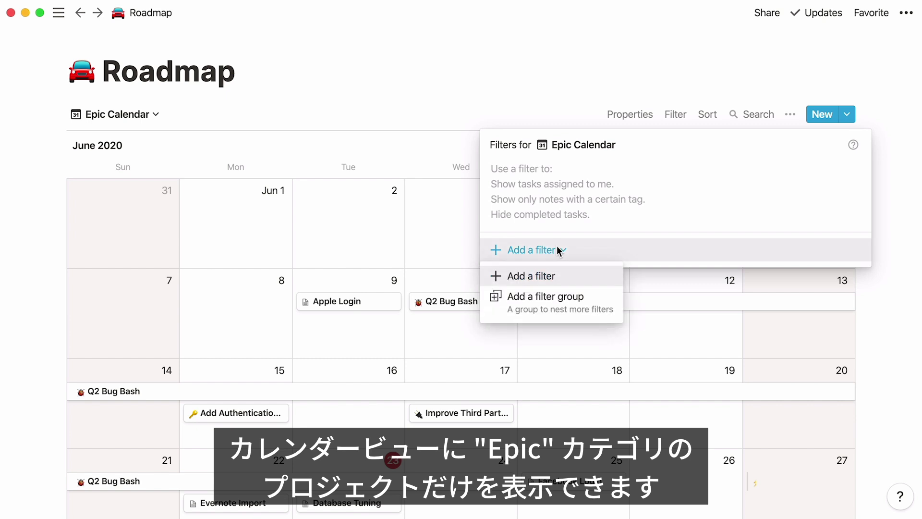
click(552, 274)
click(595, 180)
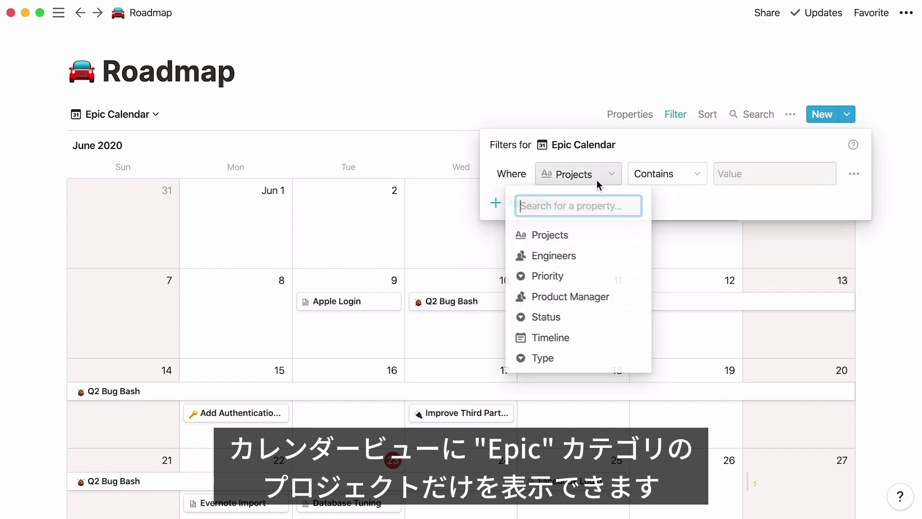
click(596, 354)
click(754, 180)
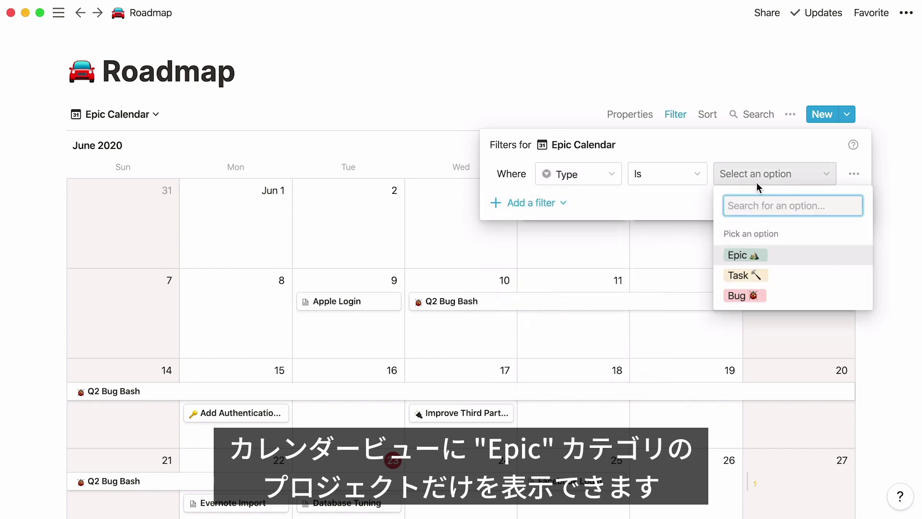
click(785, 254)
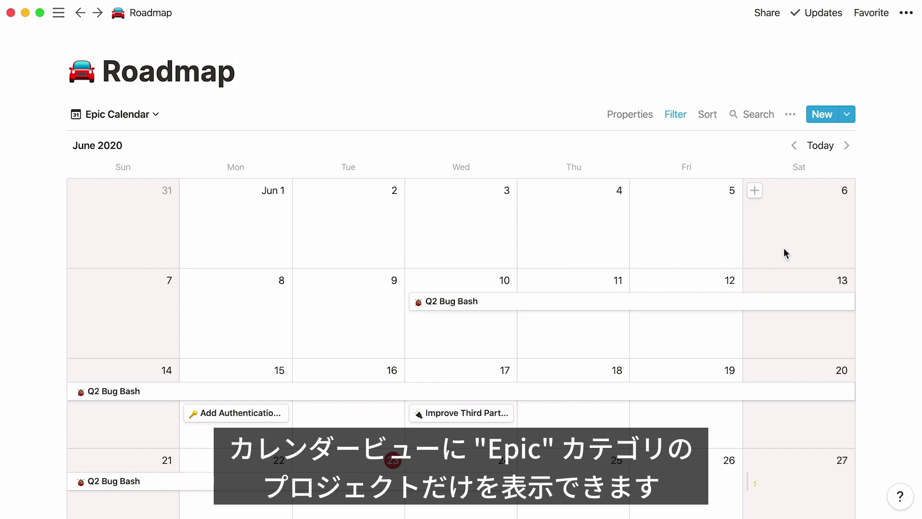
Add a list view named 'Assigned to Me' to Roadmap
click(154, 120)
click(73, 279)
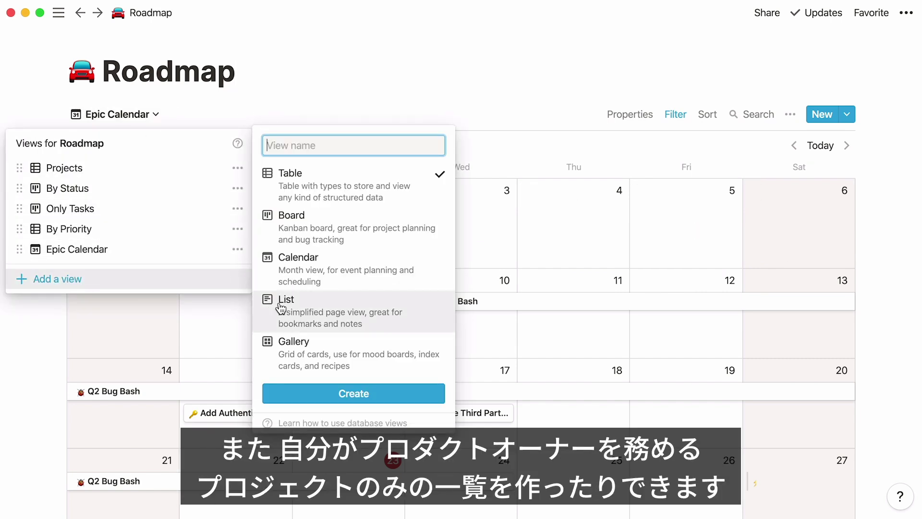
click(281, 308)
text(Assigned to Me)
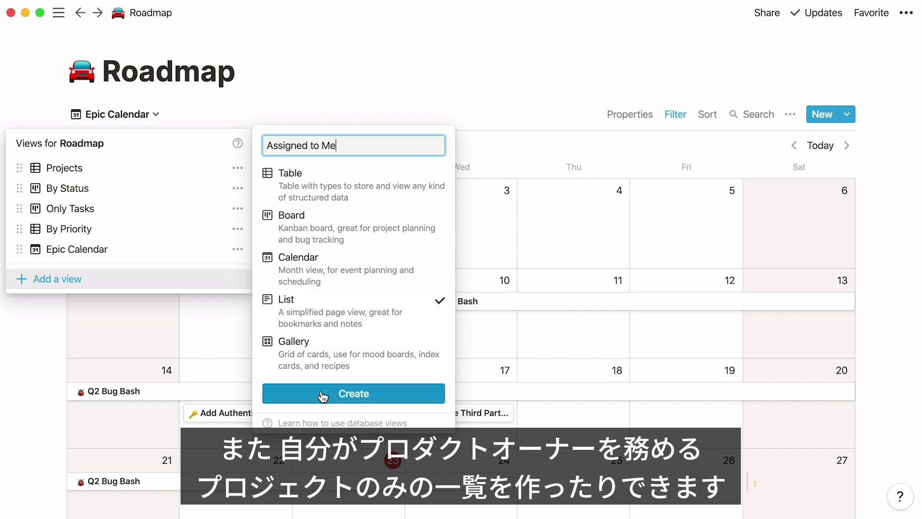
click(322, 394)
Filter the Assigned to Me view to items whose Product Manager contains Me
click(677, 117)
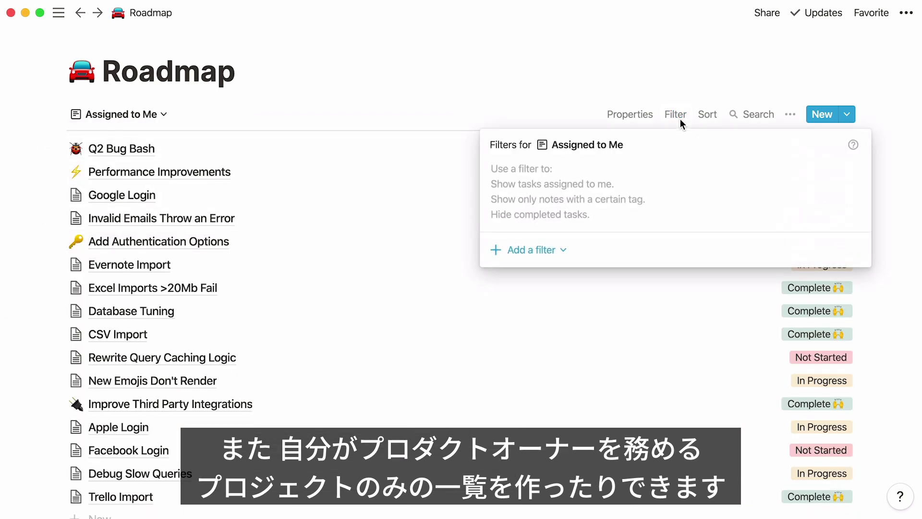
click(539, 250)
click(541, 274)
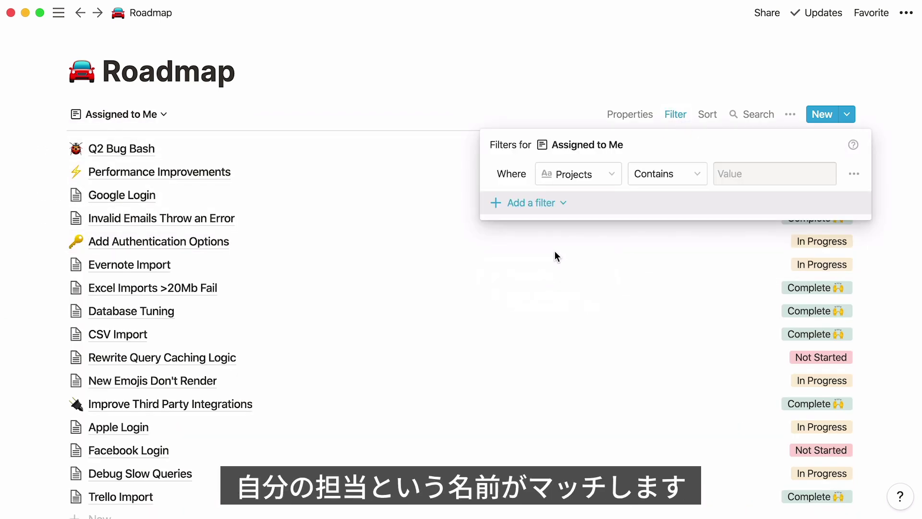
click(613, 179)
click(627, 295)
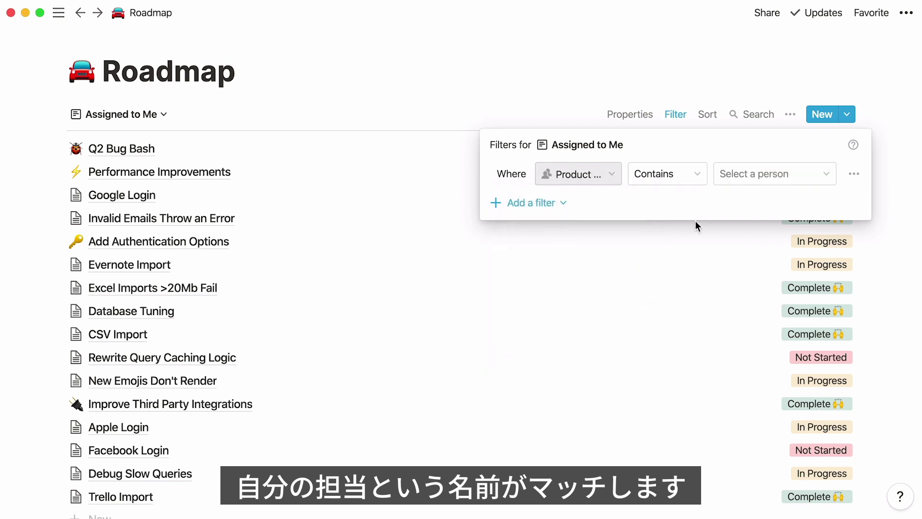
click(764, 174)
click(771, 252)
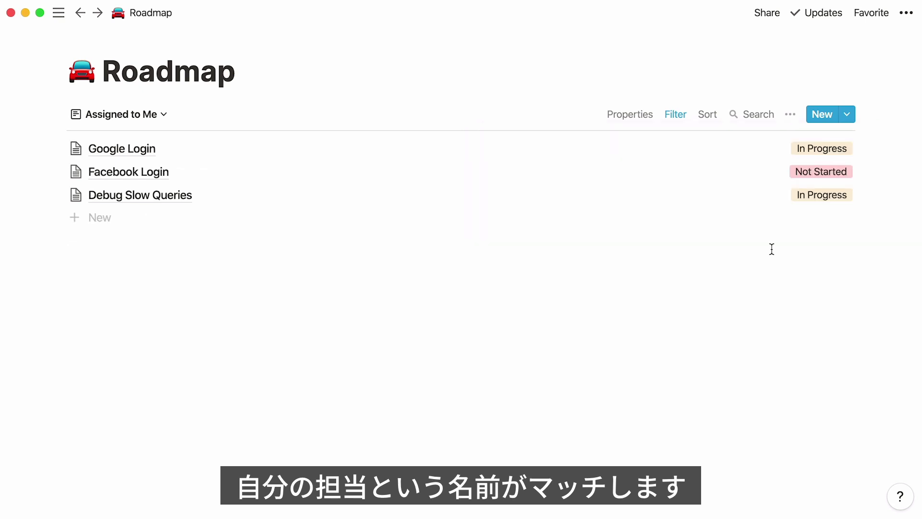
click(166, 118)
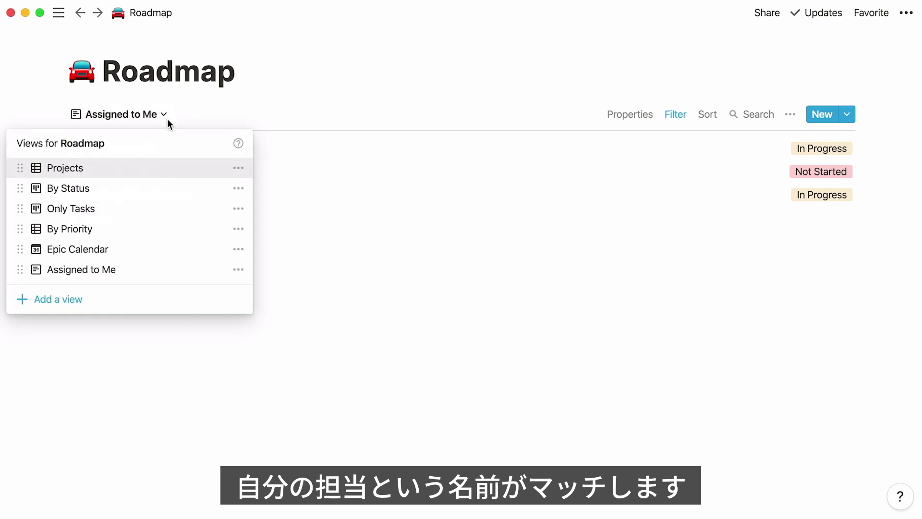
Start a new Roadmap view, then display Employee Directory as a gallery
click(105, 297)
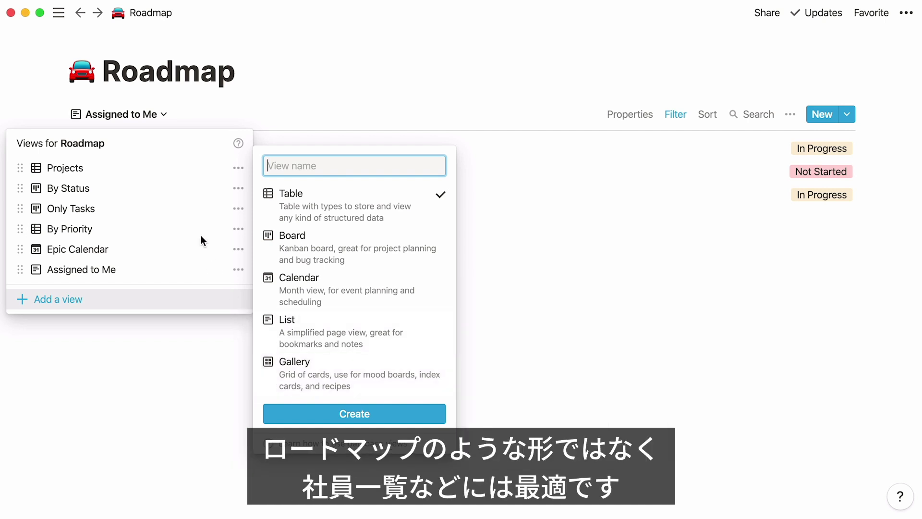
click(80, 13)
click(129, 114)
click(140, 169)
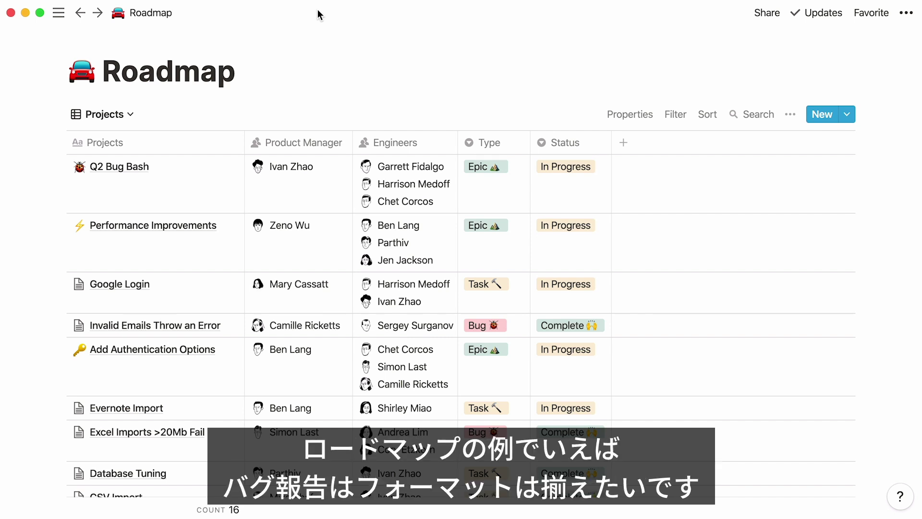
mouse_move(289, 181)
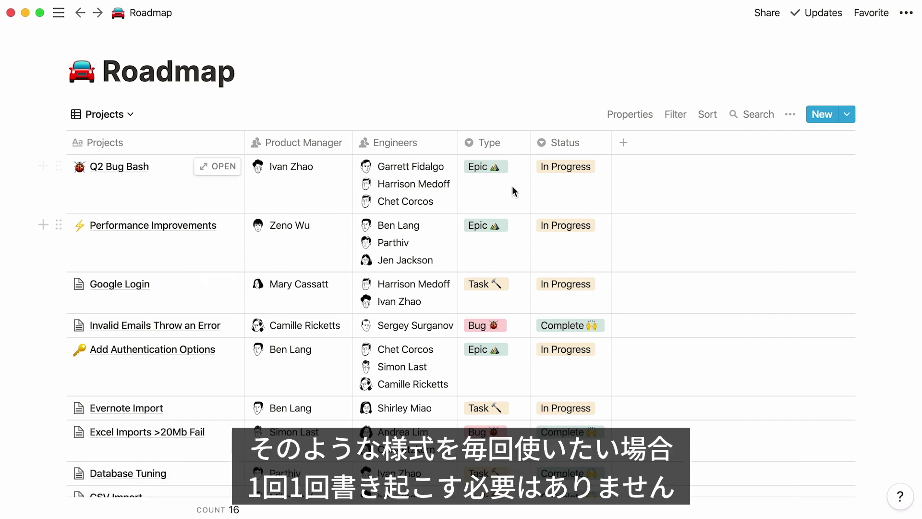
click(846, 114)
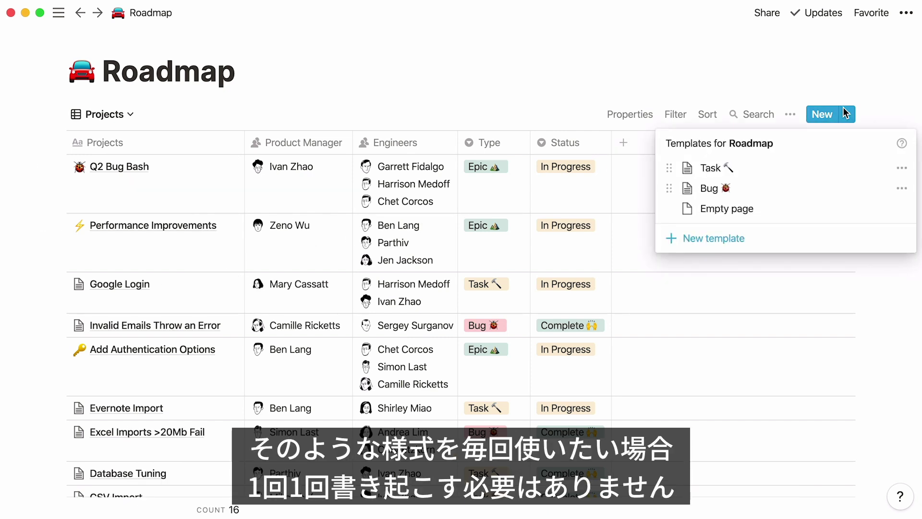
click(862, 187)
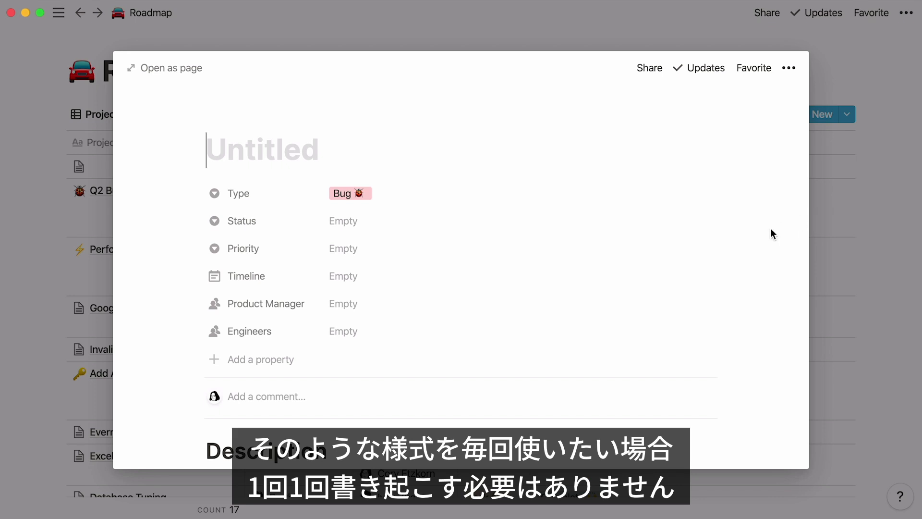
scroll(770, 228, down, 1)
scroll(770, 230, down, 2)
scroll(770, 228, down, 2)
scroll(770, 228, down, 2)
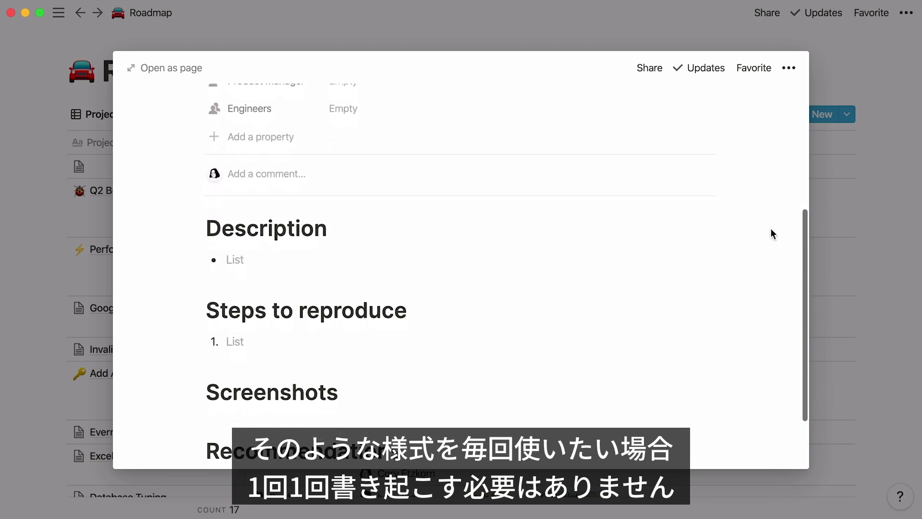
scroll(771, 228, down, 2)
mouse_move(231, 157)
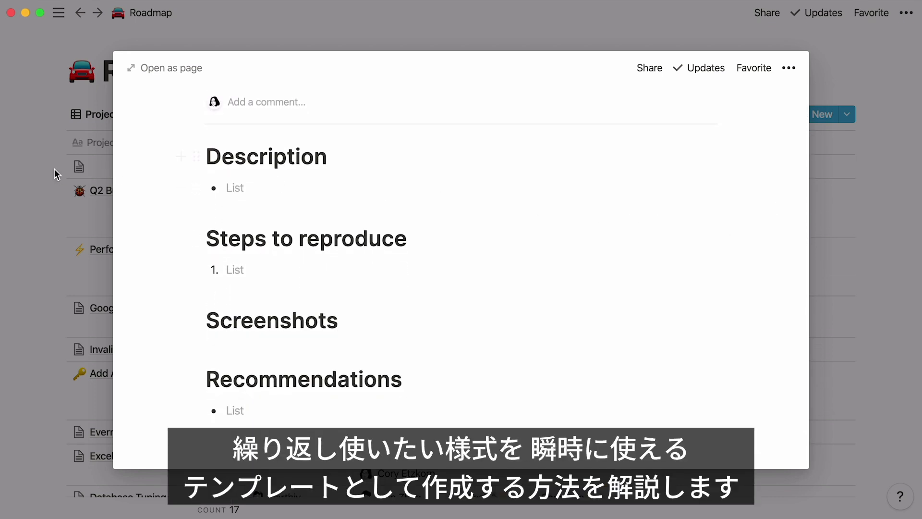
click(55, 173)
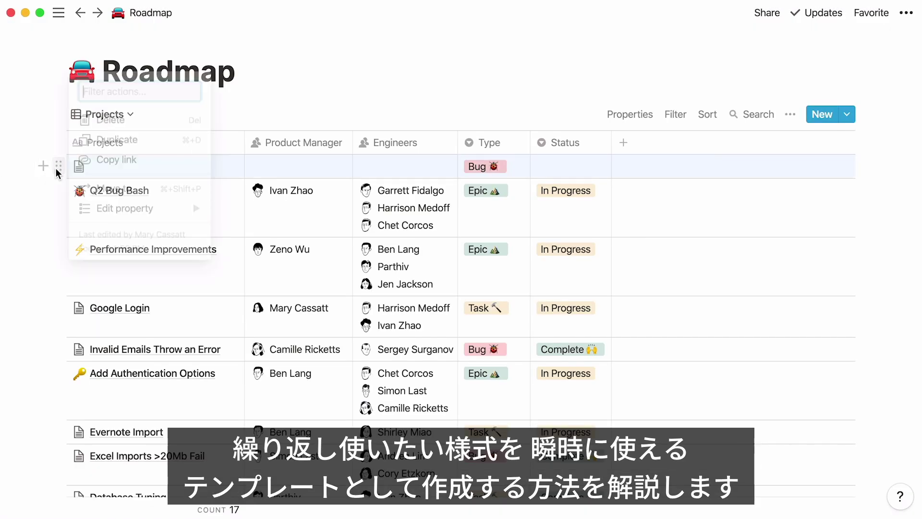
click(58, 170)
click(108, 120)
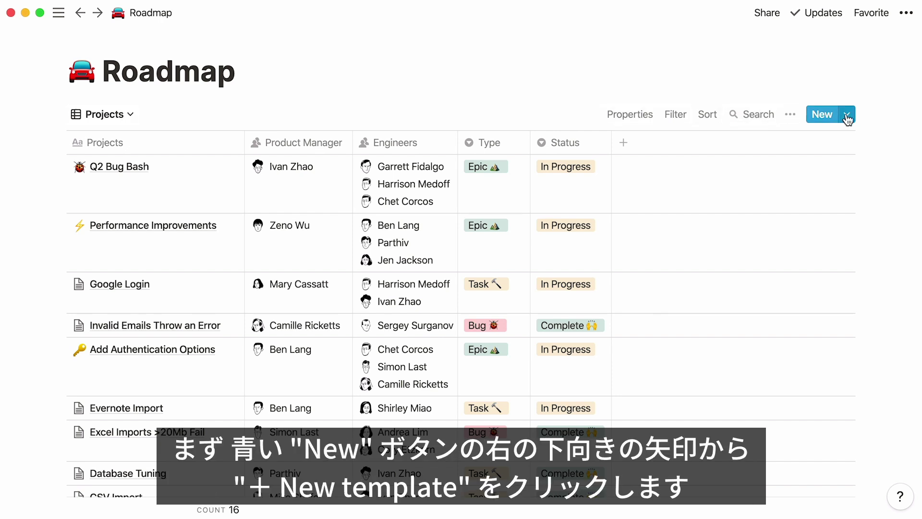
Create a Bug Report template with Description, Steps to reproduce, Screenshots and Recommendations headings
click(847, 115)
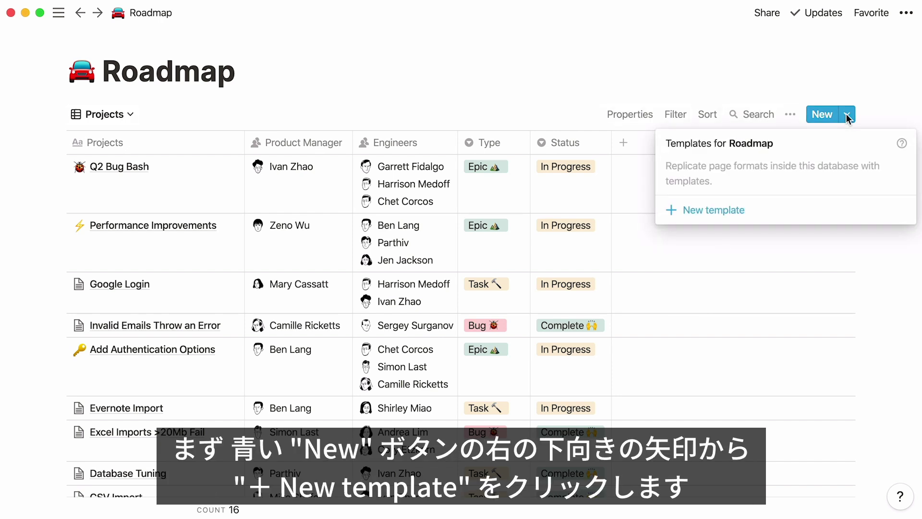
click(785, 206)
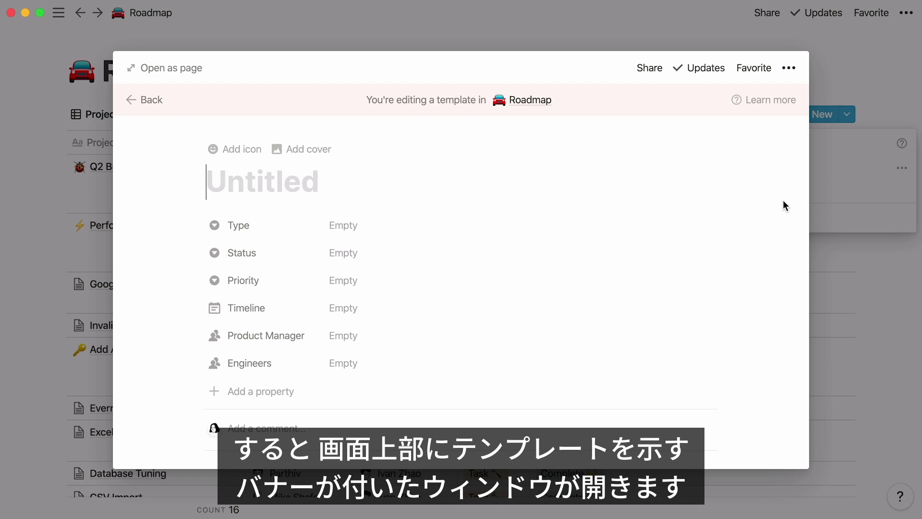
text(Bug Report)
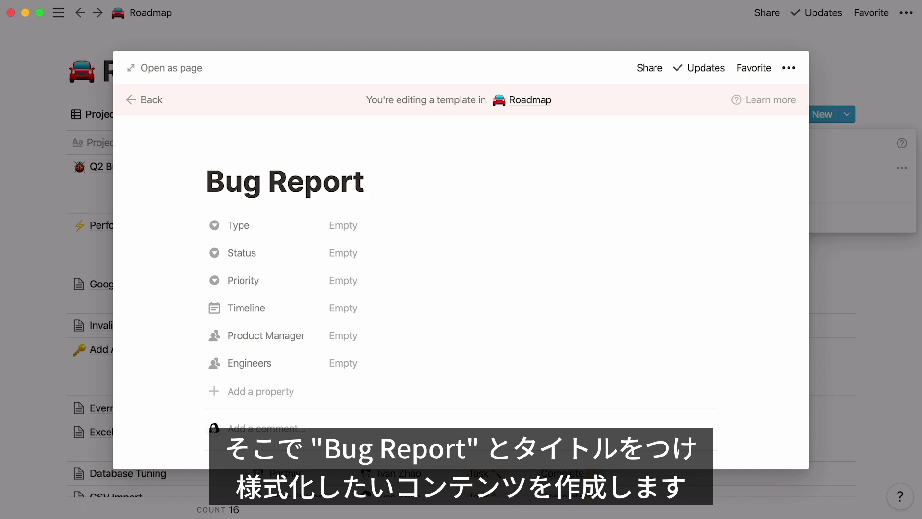
key(Return)
text(## Description)
key(Return)
text(## Steps to reproduce)
key(Return)
text(## Scr)
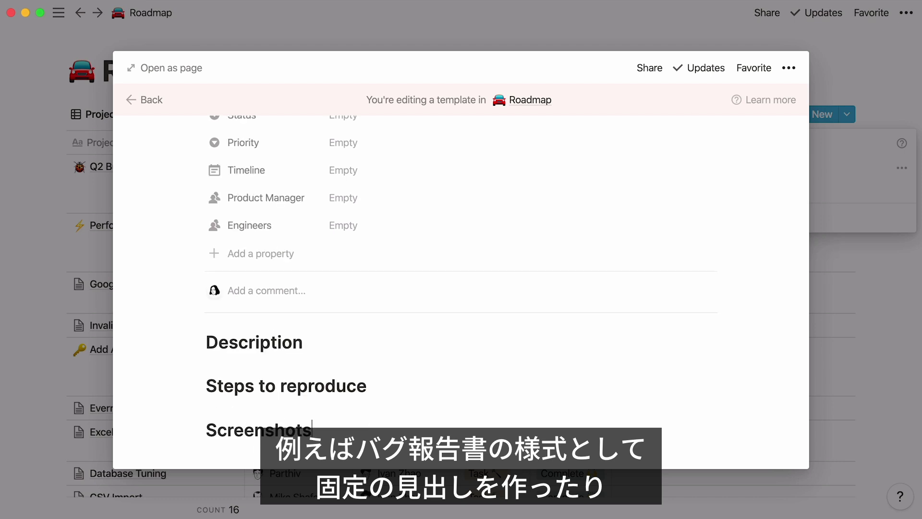
text(eenshots)
key(Return)
text(## Recommendations)
scroll(783, 205, up, 2)
scroll(783, 206, up, 2)
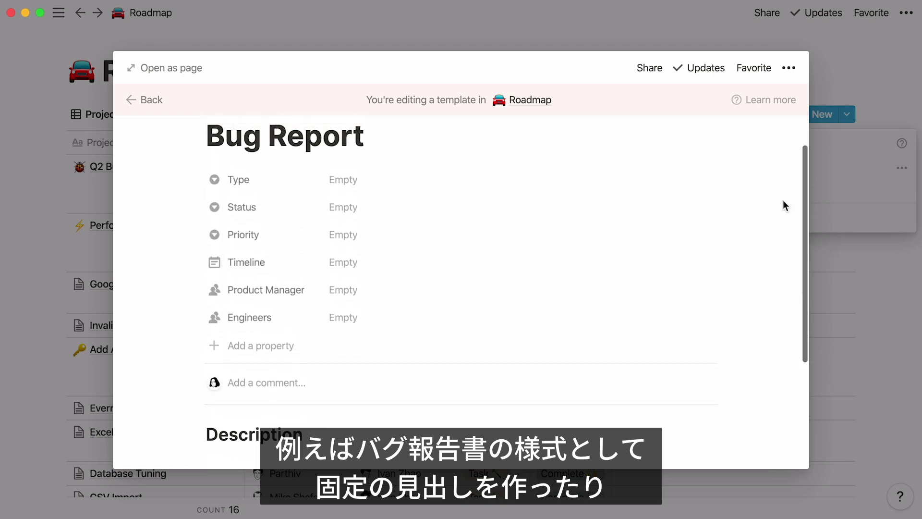
scroll(783, 205, up, 1)
Preset the template's Type to Bug and save it
click(398, 223)
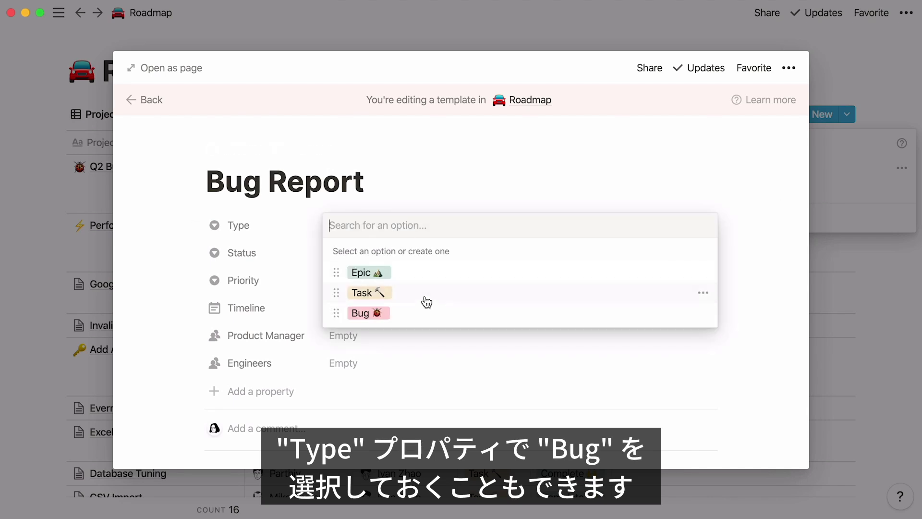
click(429, 314)
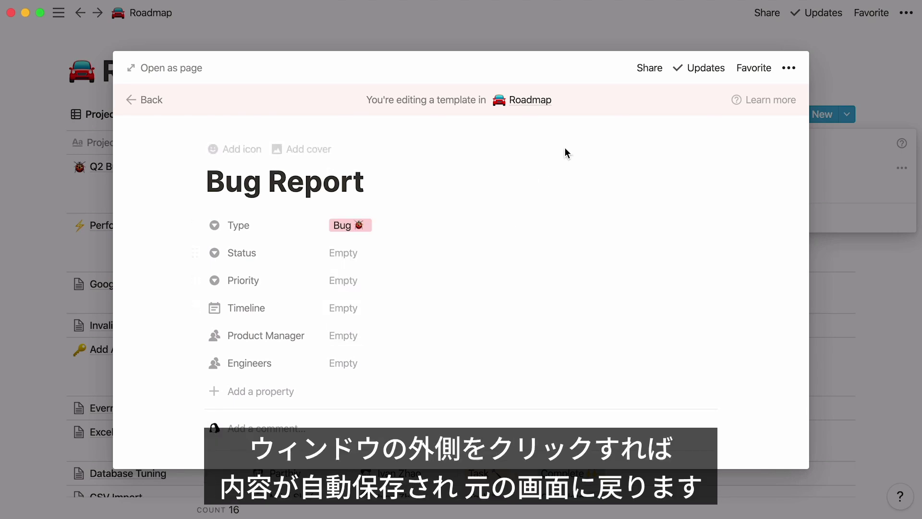
click(666, 33)
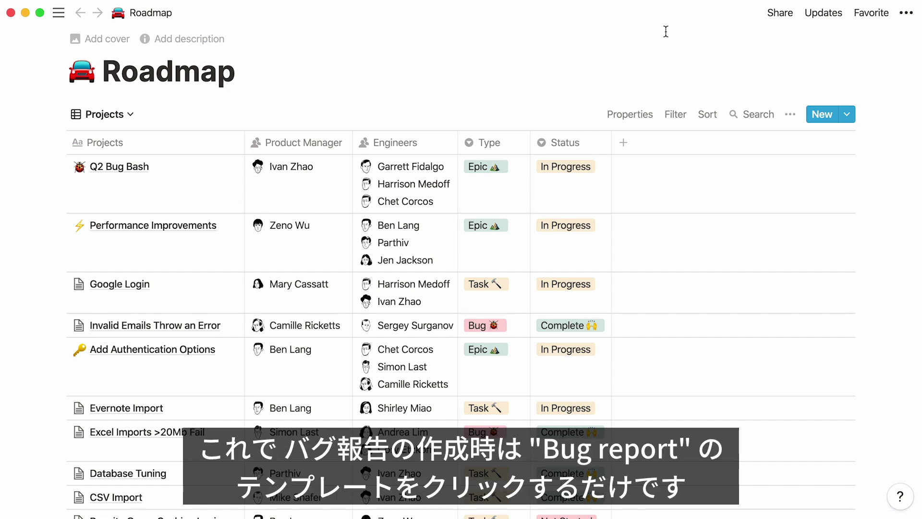
Create "New Emojis Don't Render" from Bug Report with Status In Progress and Priority P1
click(847, 115)
click(789, 168)
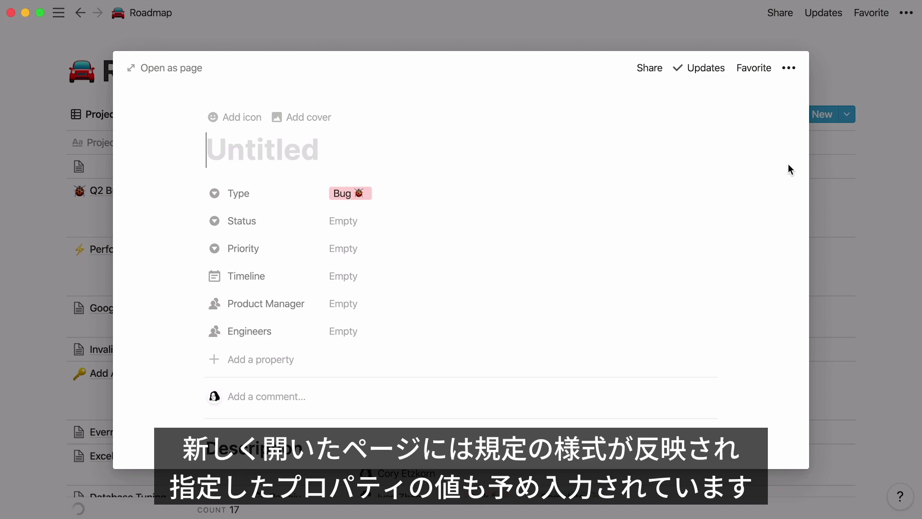
text(New Emojis Don)
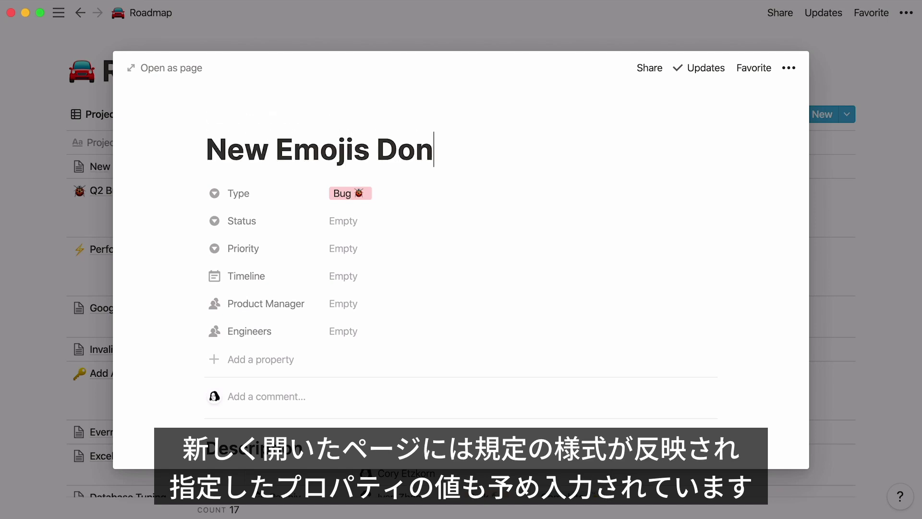
text('t Render)
click(488, 217)
click(491, 290)
click(487, 254)
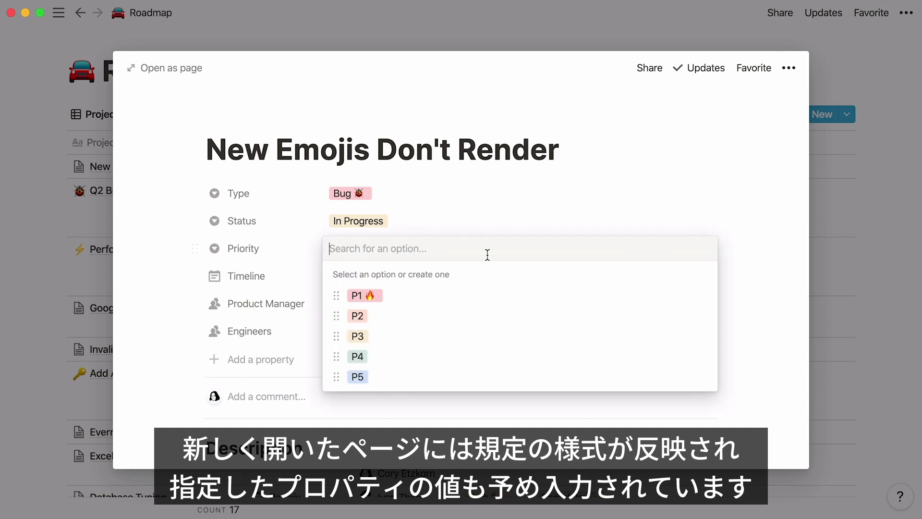
click(487, 296)
scroll(749, 320, down, 5)
click(43, 159)
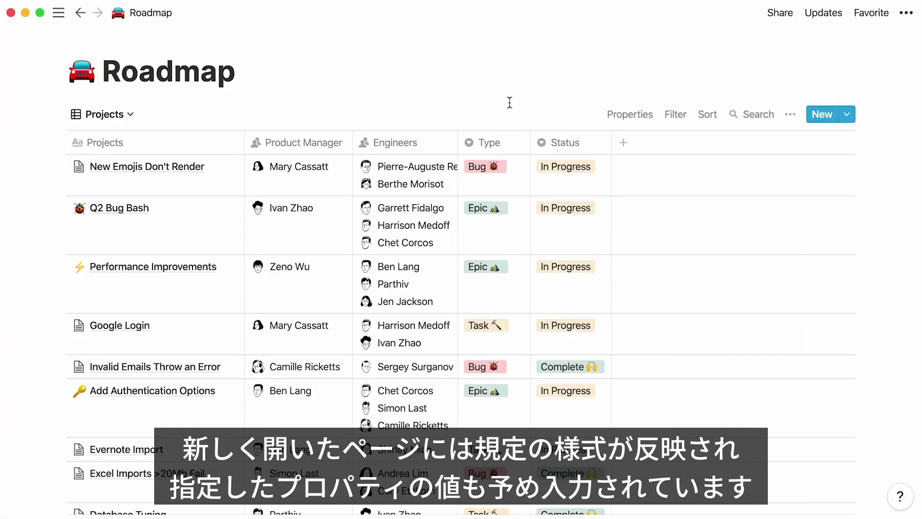
Check Bug Report's template options, then review the Meeting Notes and Design Spec templates
click(847, 114)
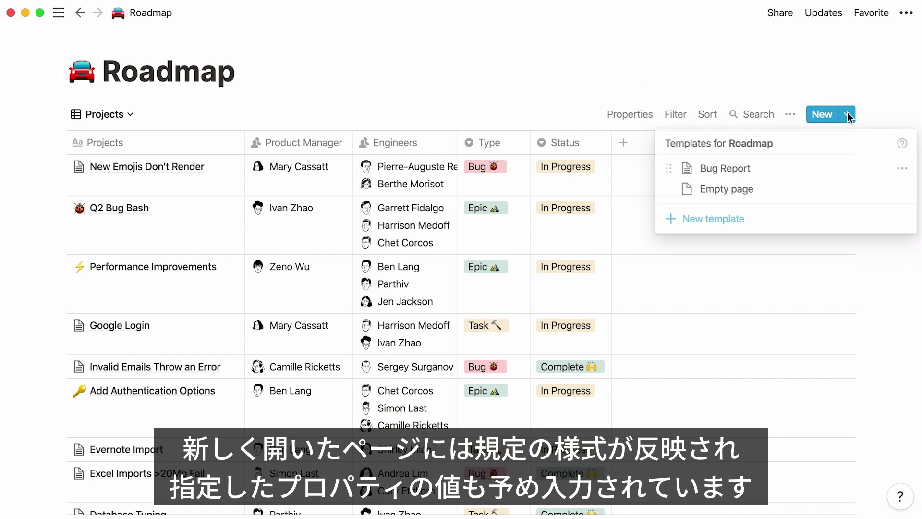
click(900, 169)
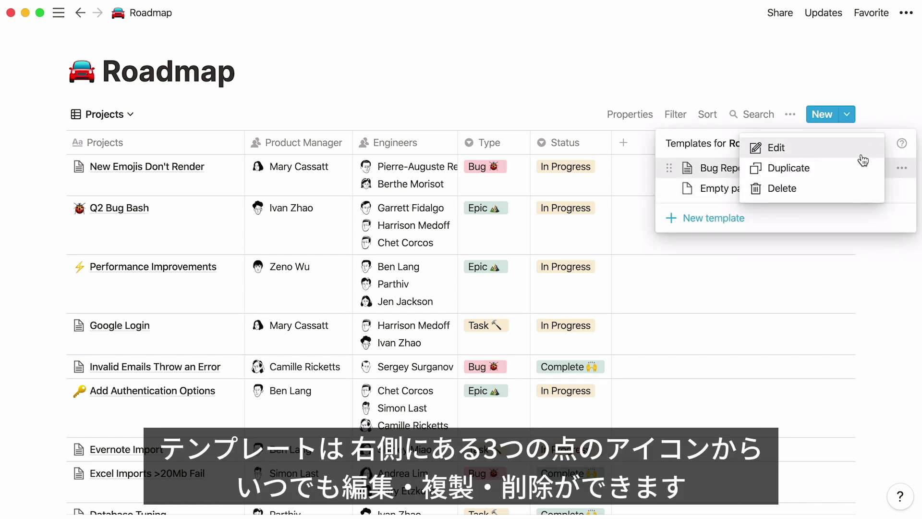
click(899, 147)
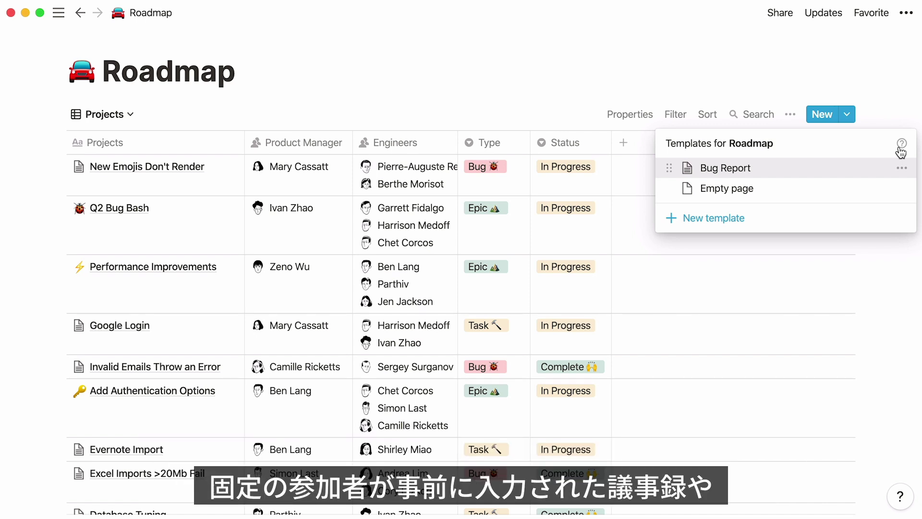
click(840, 187)
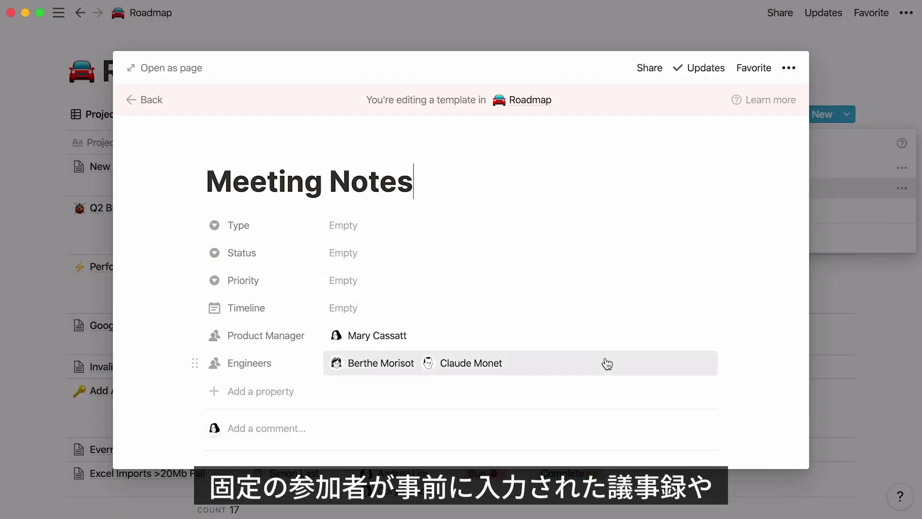
click(824, 211)
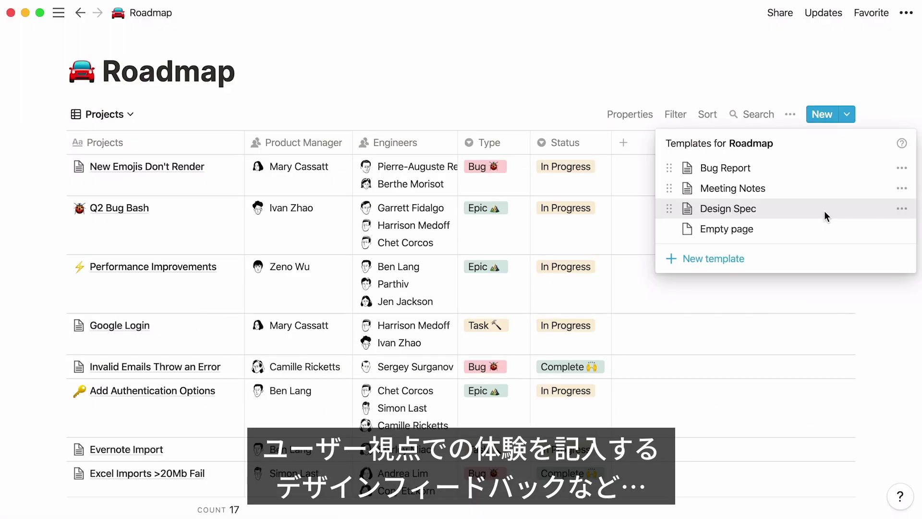
click(824, 211)
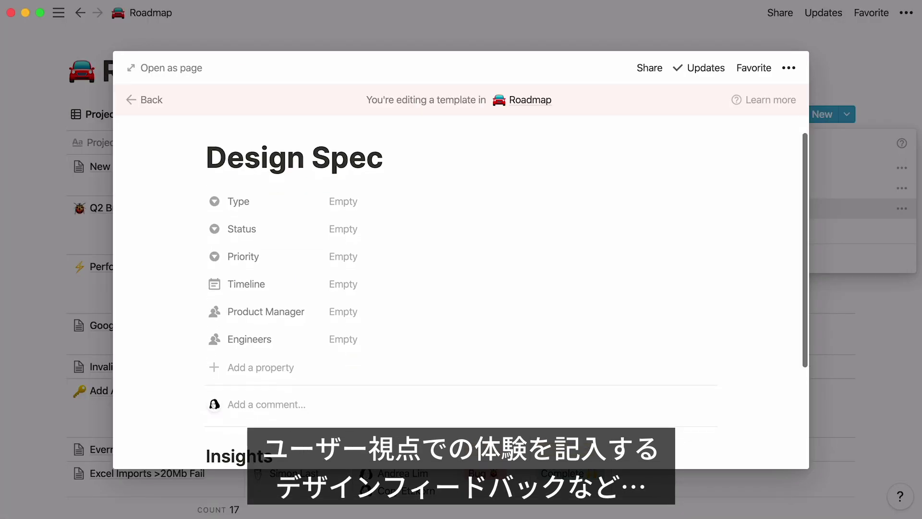
scroll(461, 289, down, 3)
scroll(461, 289, down, 1)
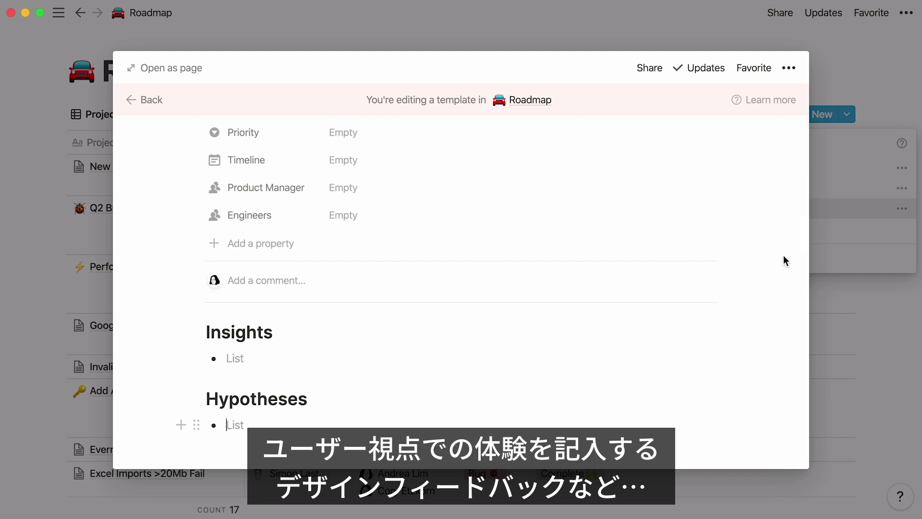
click(848, 238)
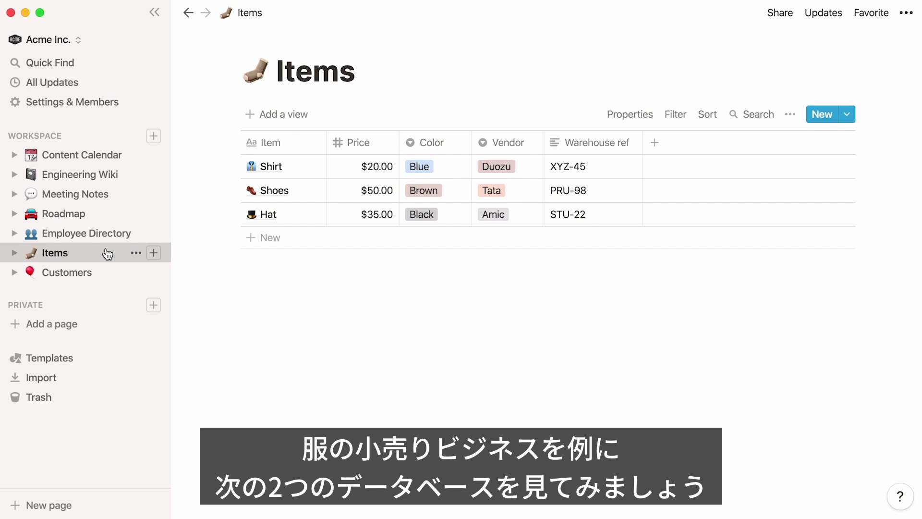
mouse_move(55, 252)
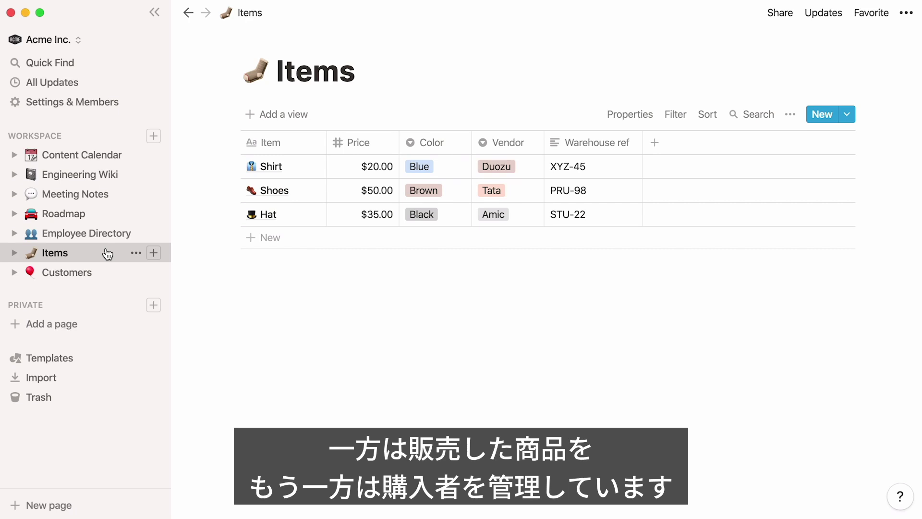
Look over the Customers database, then switch to Items
click(107, 273)
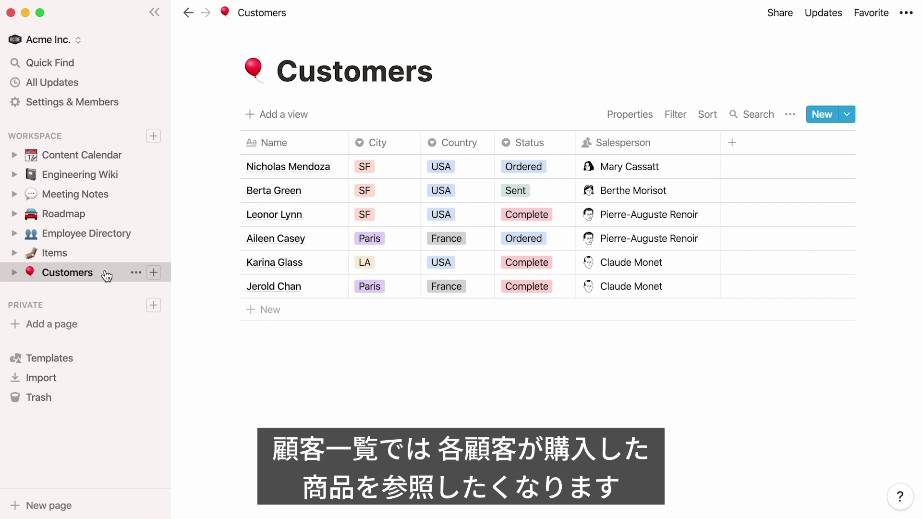
click(107, 253)
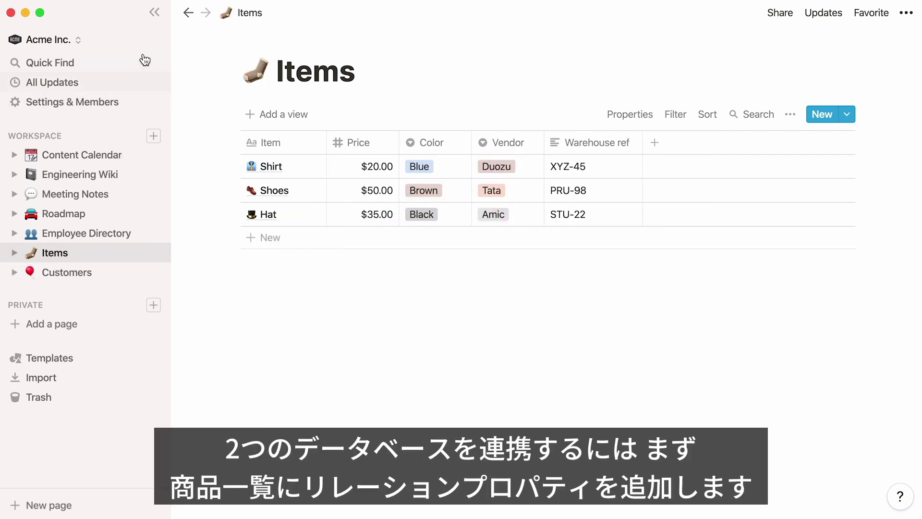
With the sidebar hidden, add a relation property to Items linked to Customers
click(156, 14)
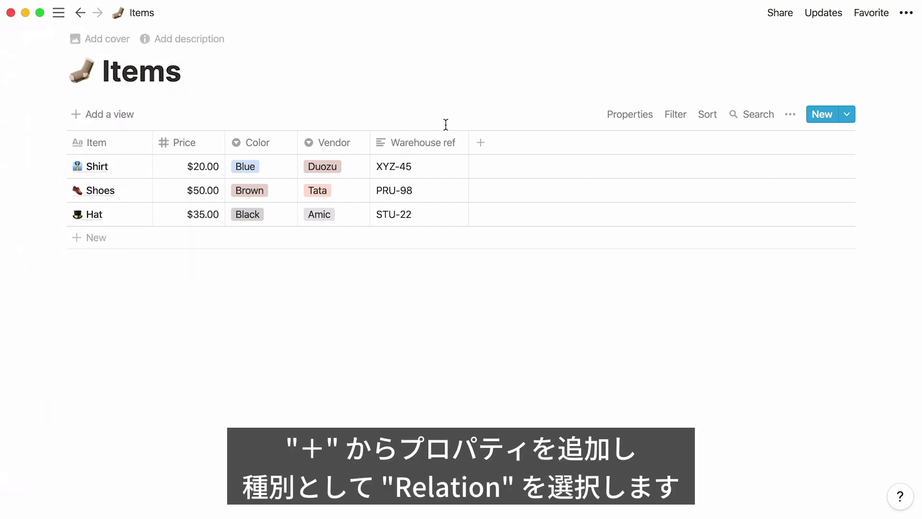
click(481, 143)
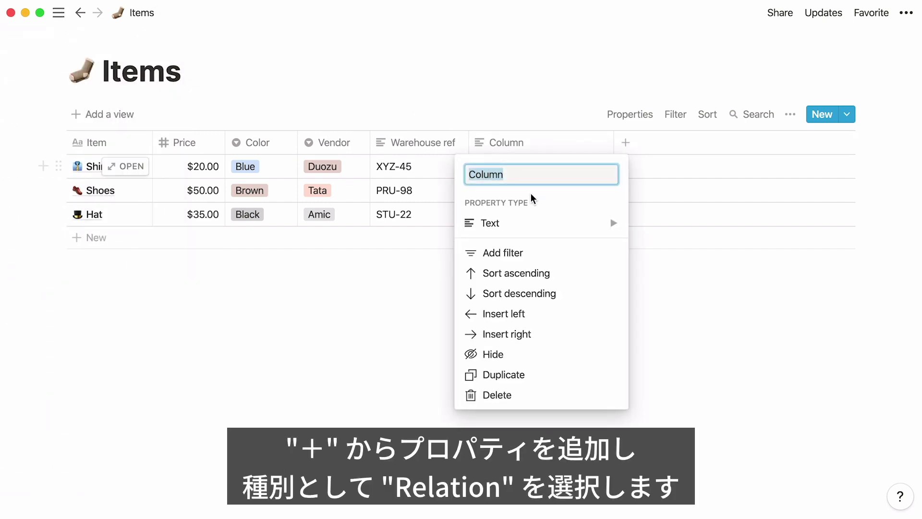
mouse_move(540, 222)
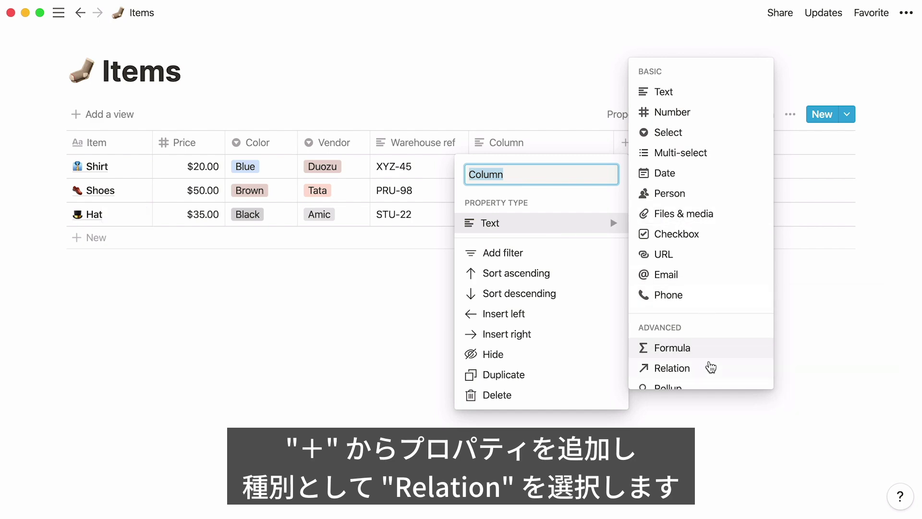
click(710, 368)
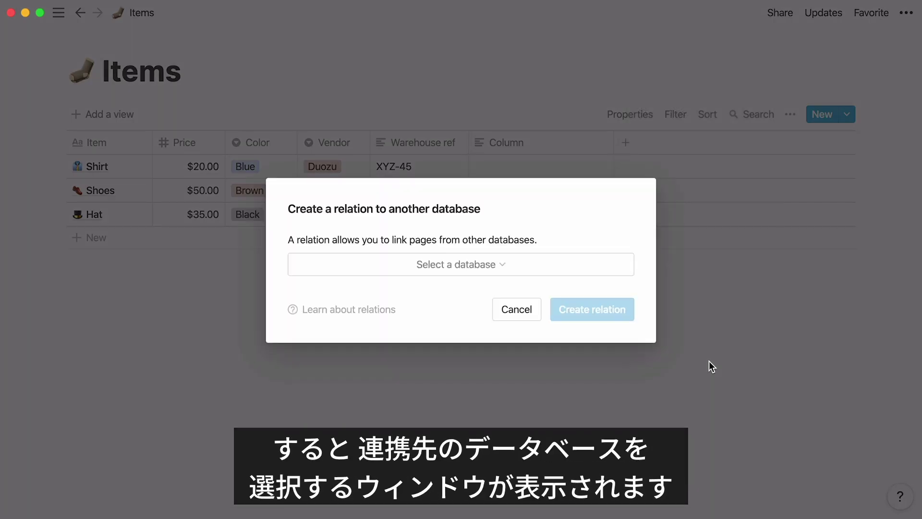
click(614, 267)
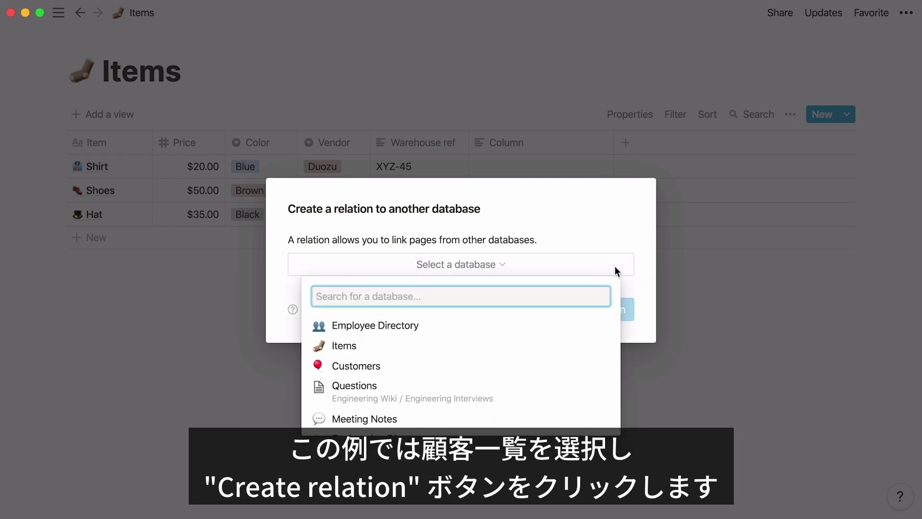
click(580, 365)
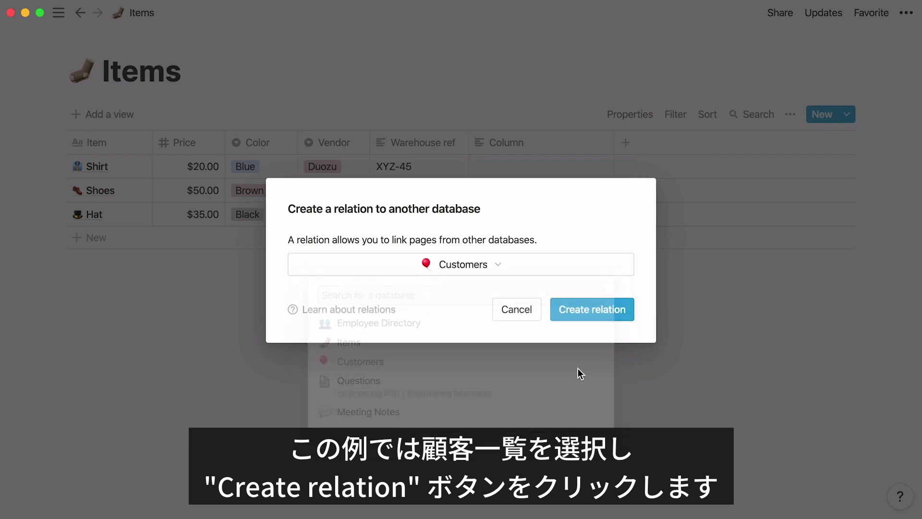
click(610, 316)
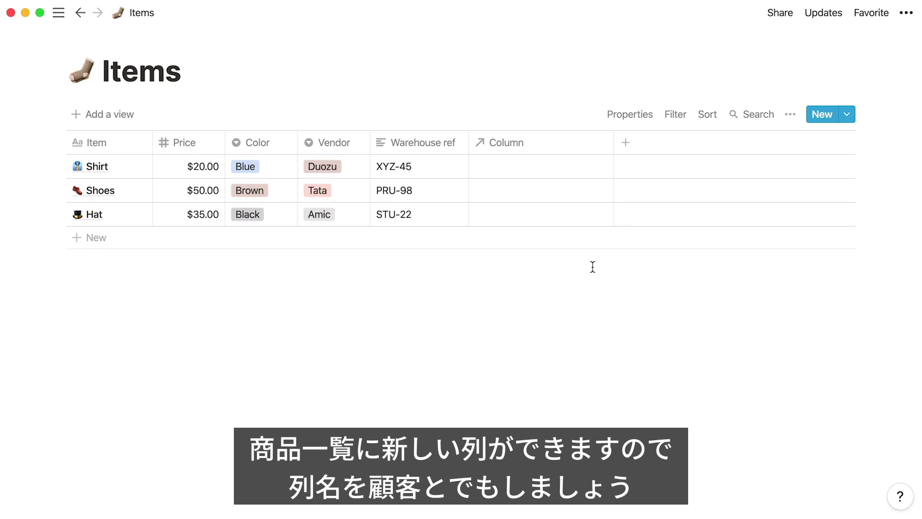
Rename the relation column to Customers and link three buyers to Shirt
click(522, 144)
text(Customers)
key(Return)
click(515, 168)
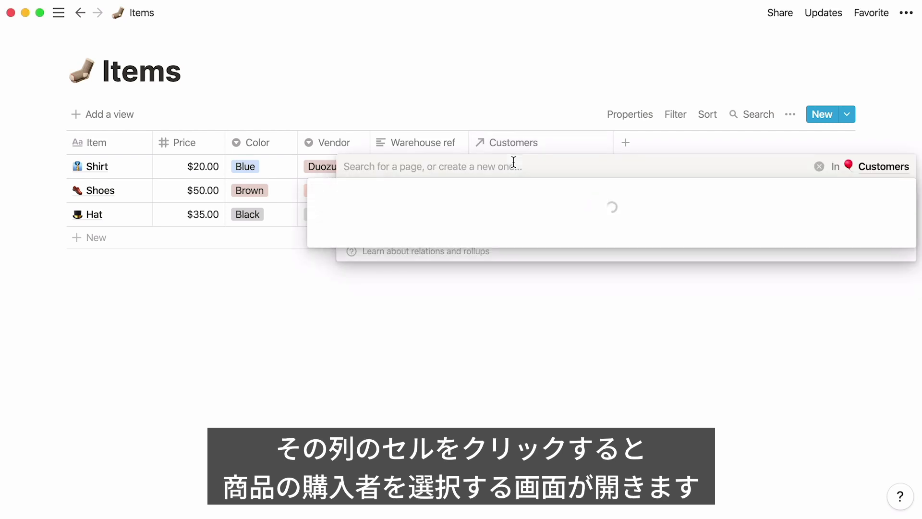
click(322, 236)
click(323, 282)
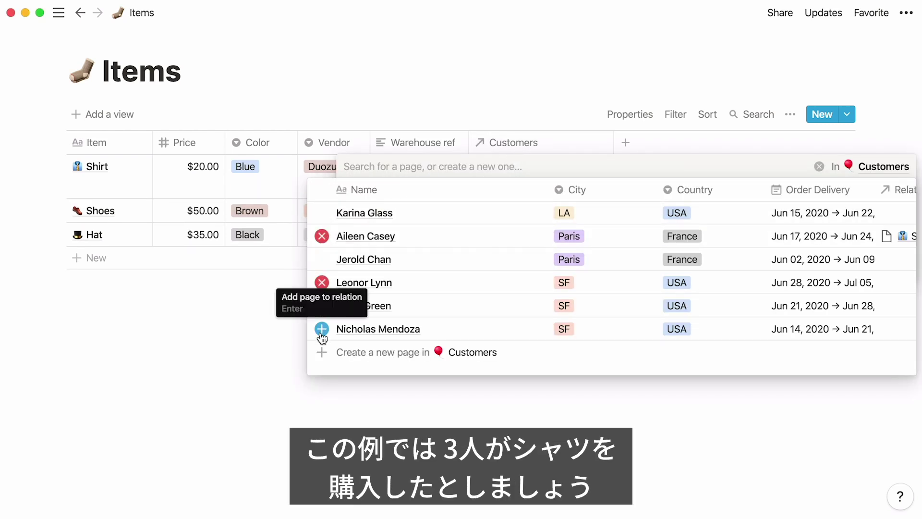
click(322, 329)
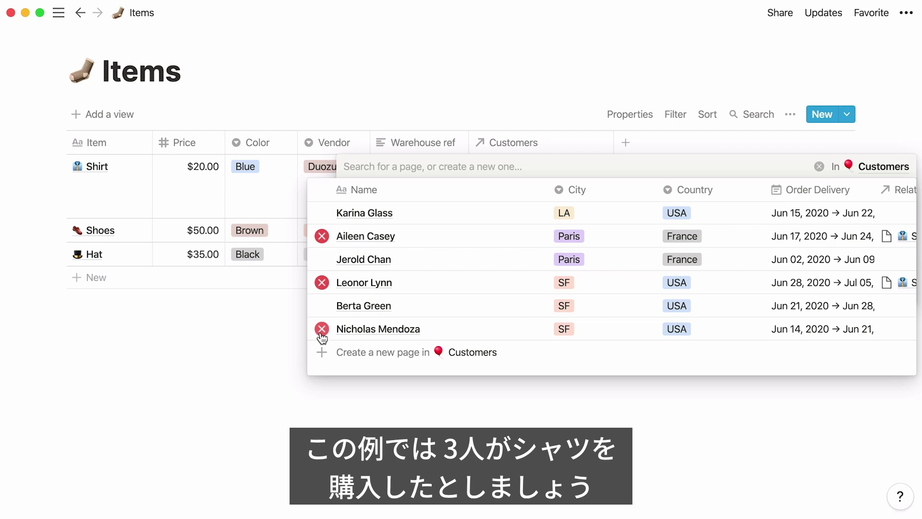
click(262, 332)
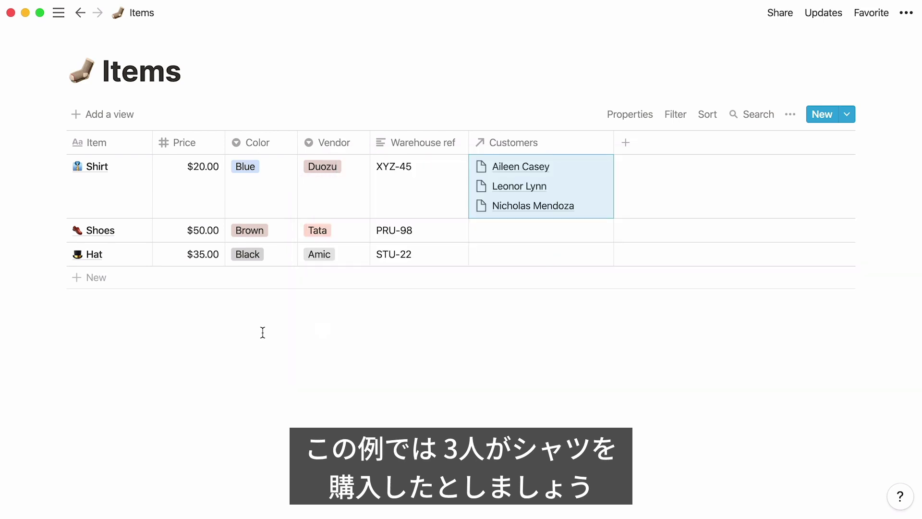
Link three customers each to Shoes and Hat
click(516, 230)
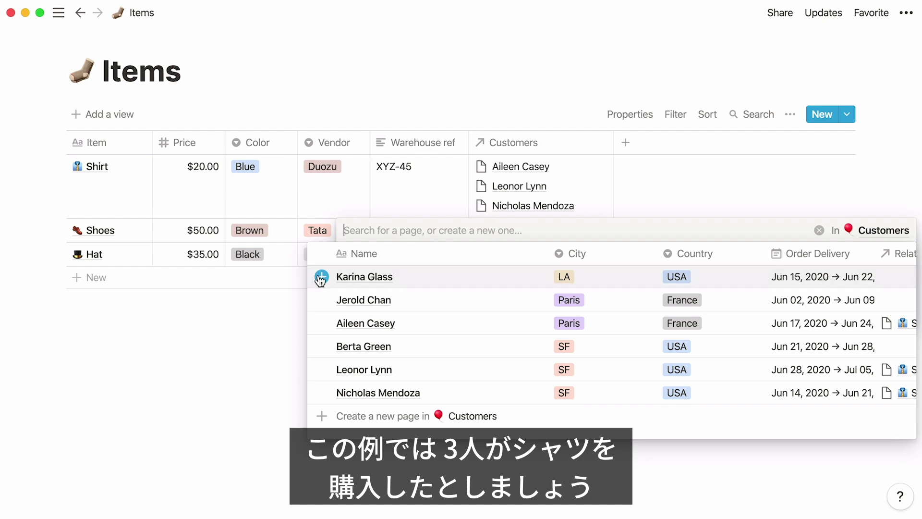
click(322, 346)
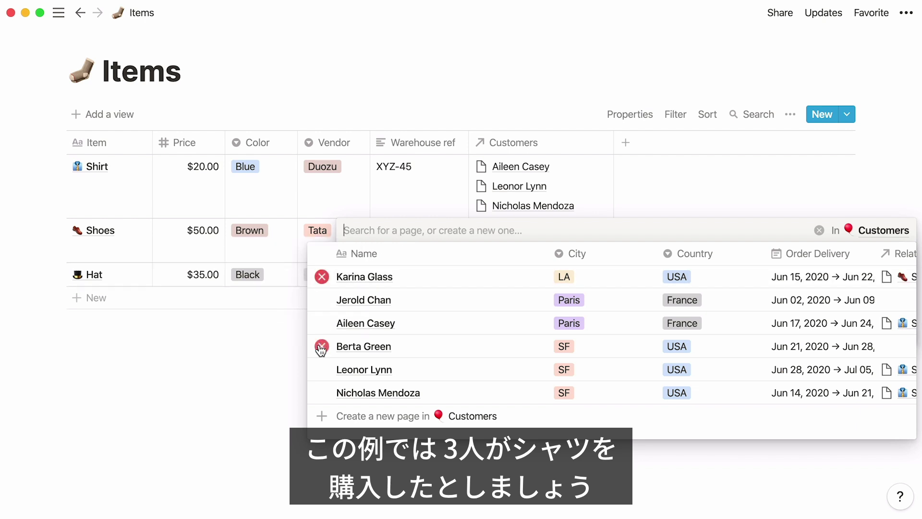
click(323, 393)
click(265, 393)
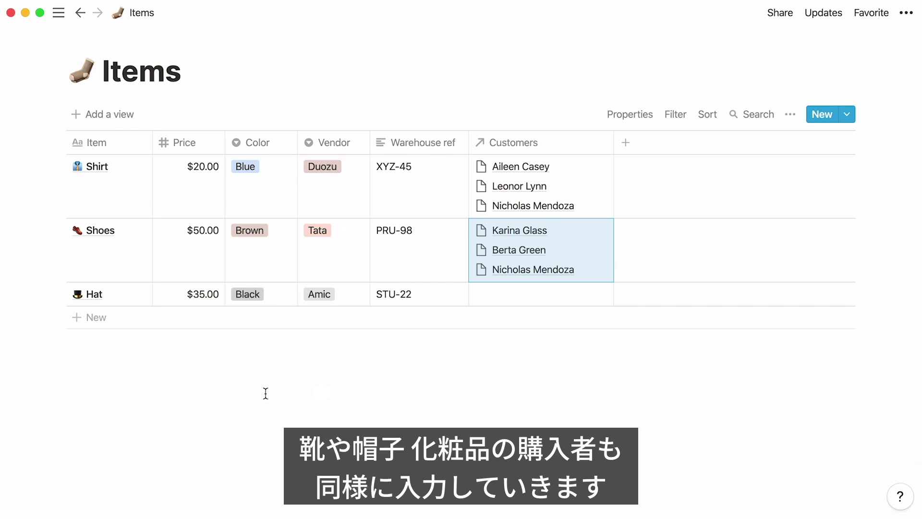
click(504, 294)
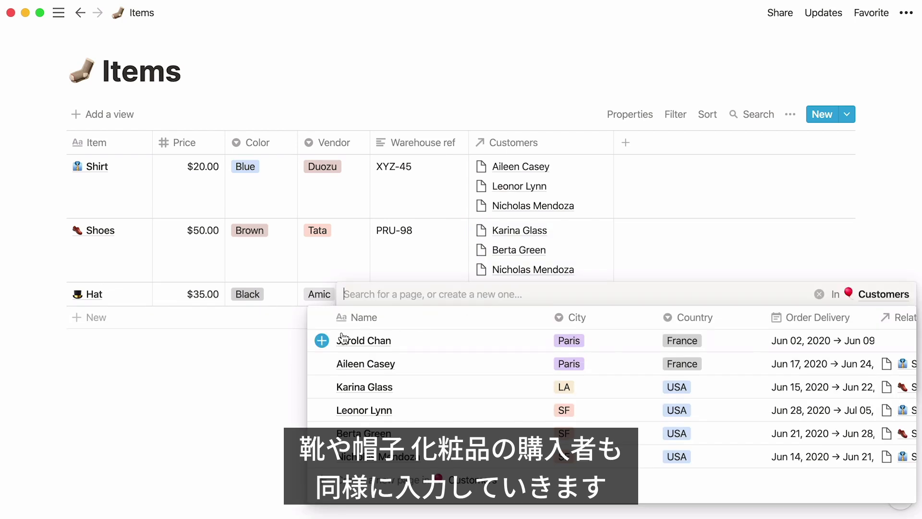
click(323, 340)
click(322, 363)
click(323, 433)
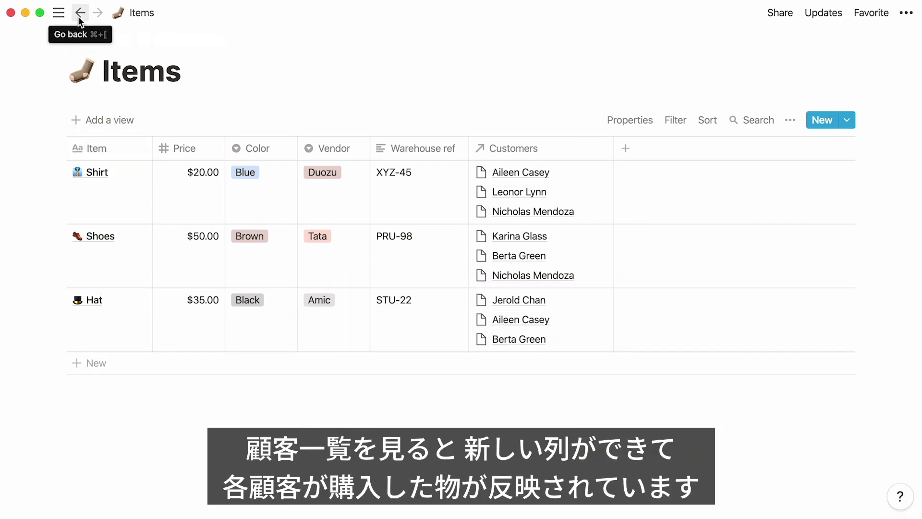
Back in Customers, rename the related column to Items and preview the linked Shoes page
click(80, 15)
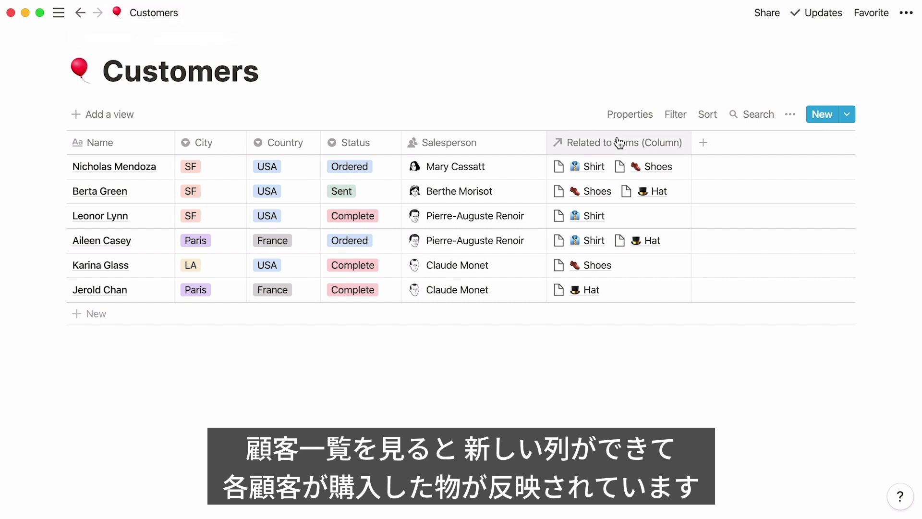
click(649, 147)
text(Items)
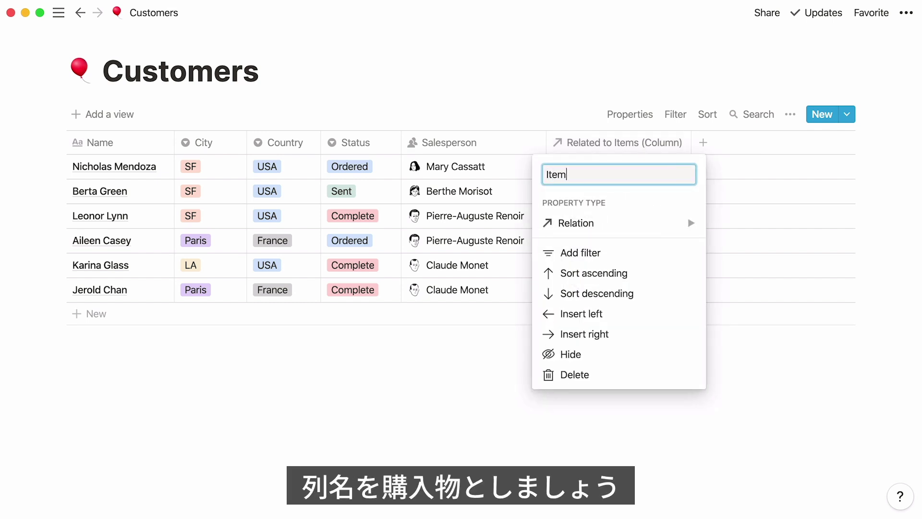
key(Return)
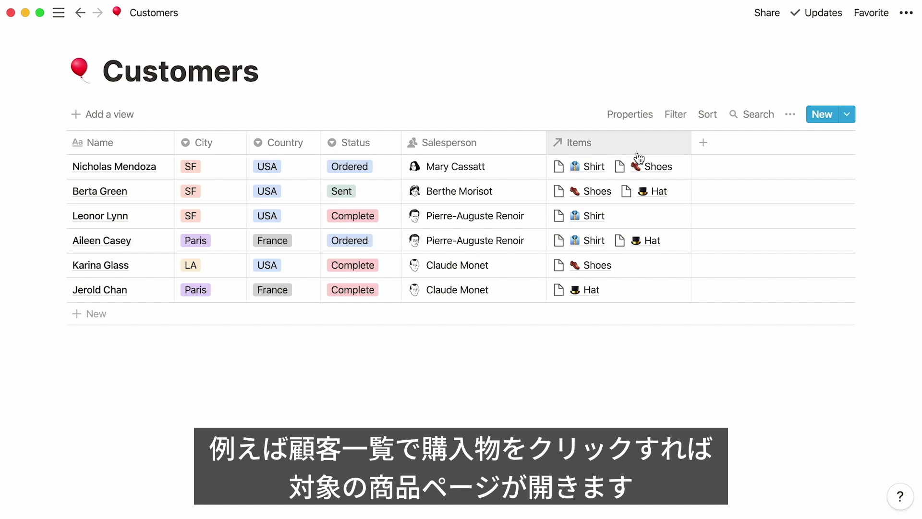
click(589, 190)
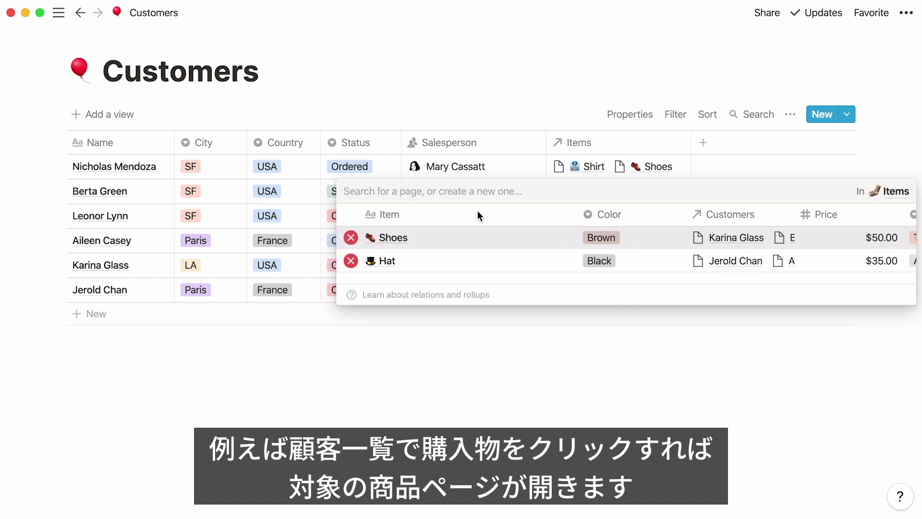
click(399, 237)
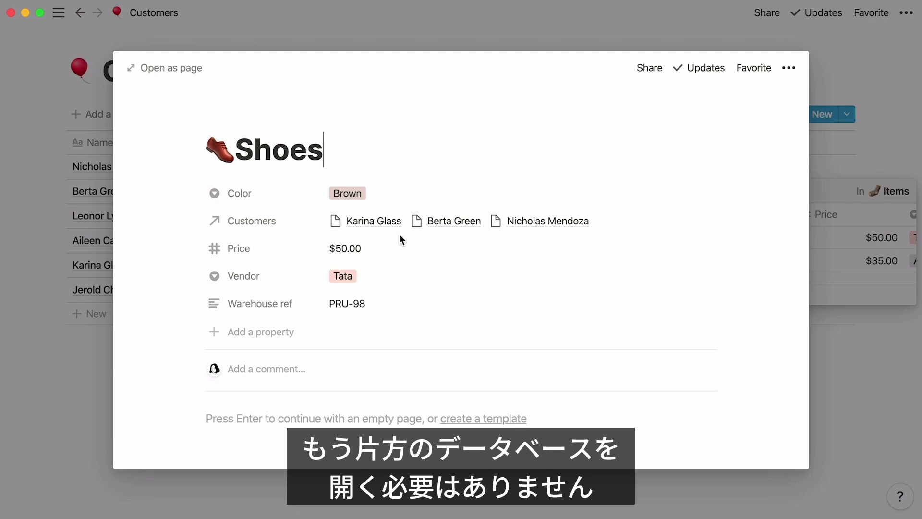
click(590, 24)
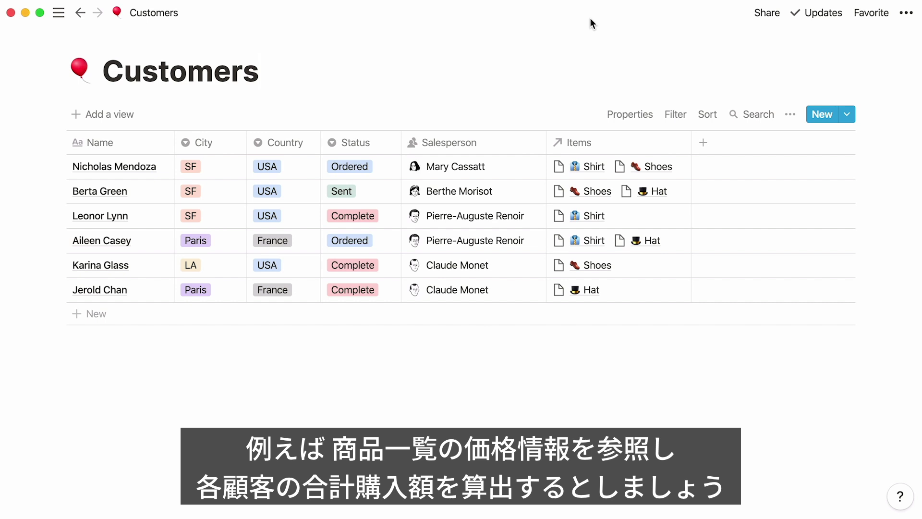
Add a rollup column to Customers named Order Total
click(720, 142)
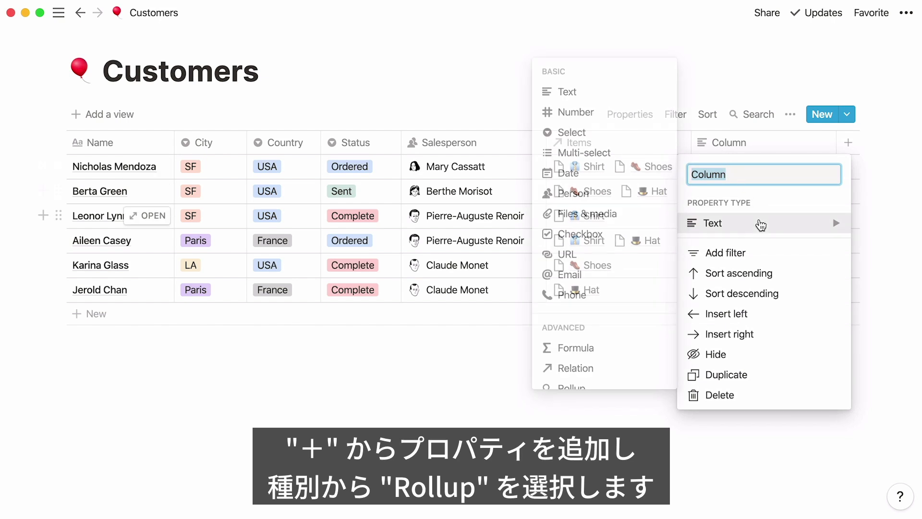
scroll(639, 228, down, 1)
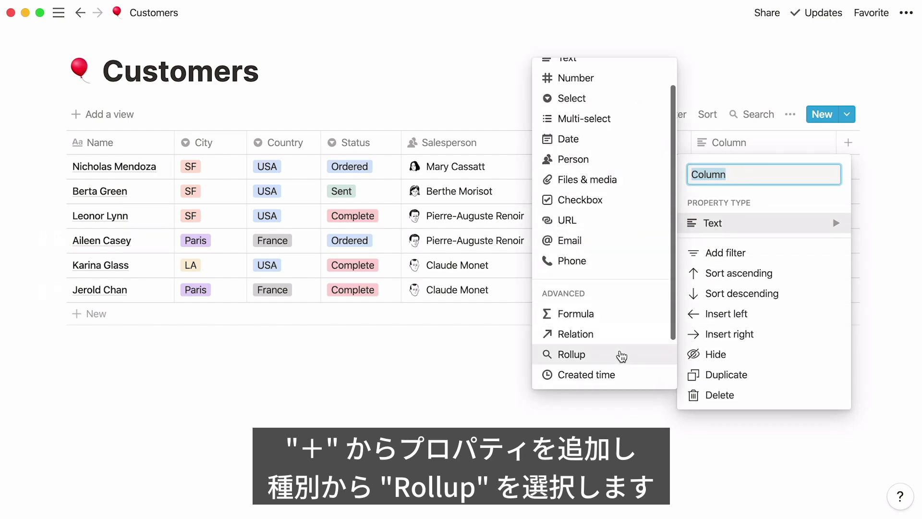
click(621, 352)
click(739, 146)
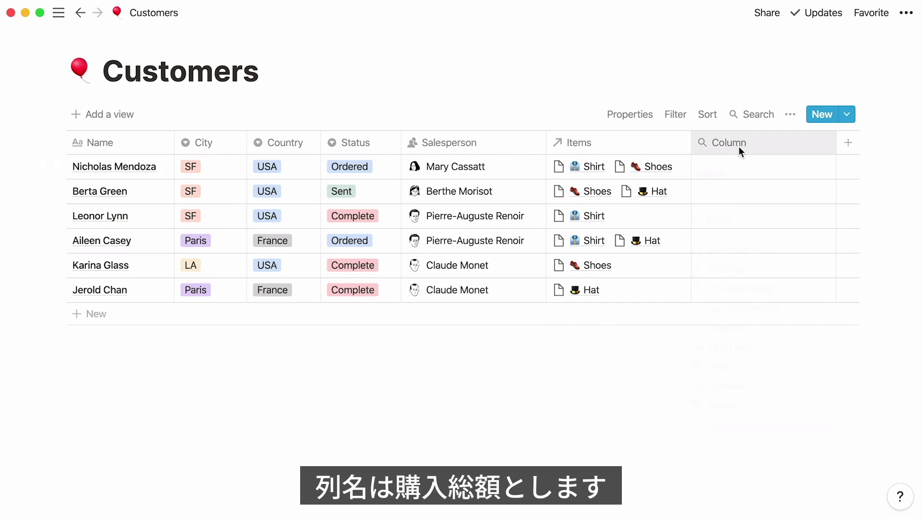
text(Order Total)
key(Return)
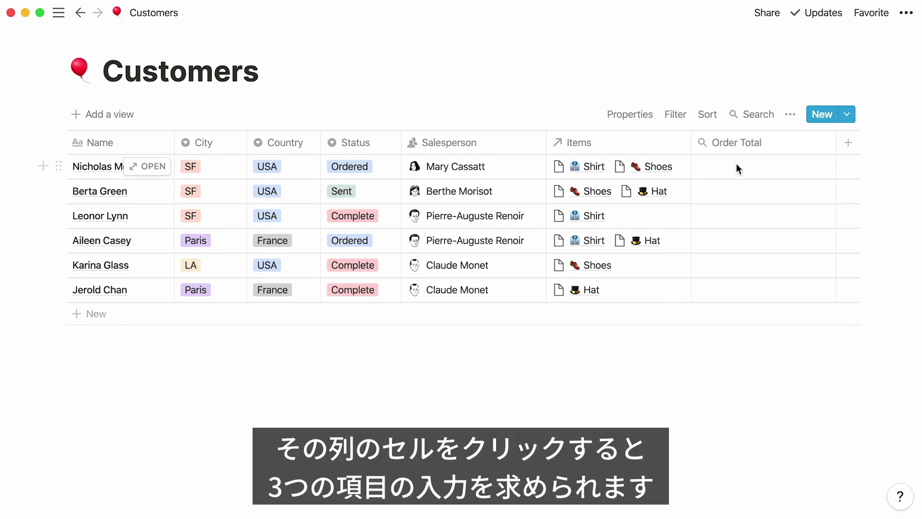
Configure Order Total to sum Price through the Items relation
click(736, 164)
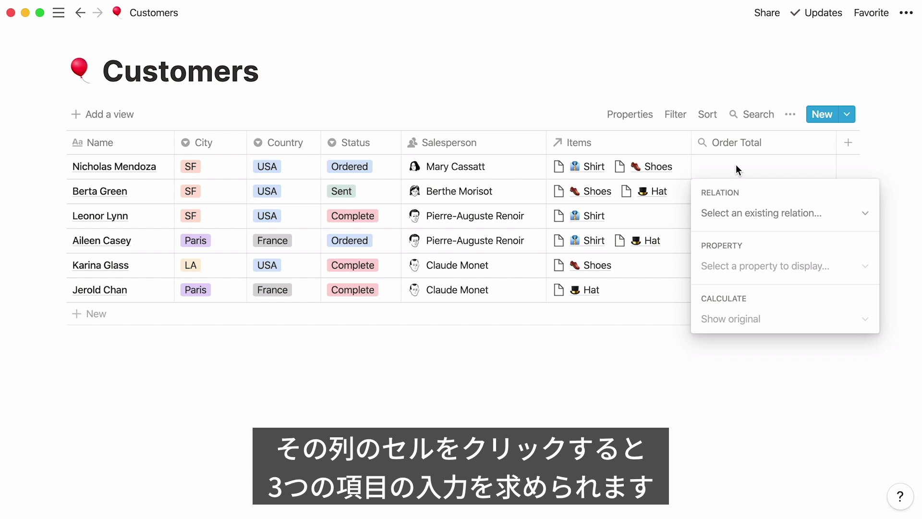
click(836, 222)
click(797, 273)
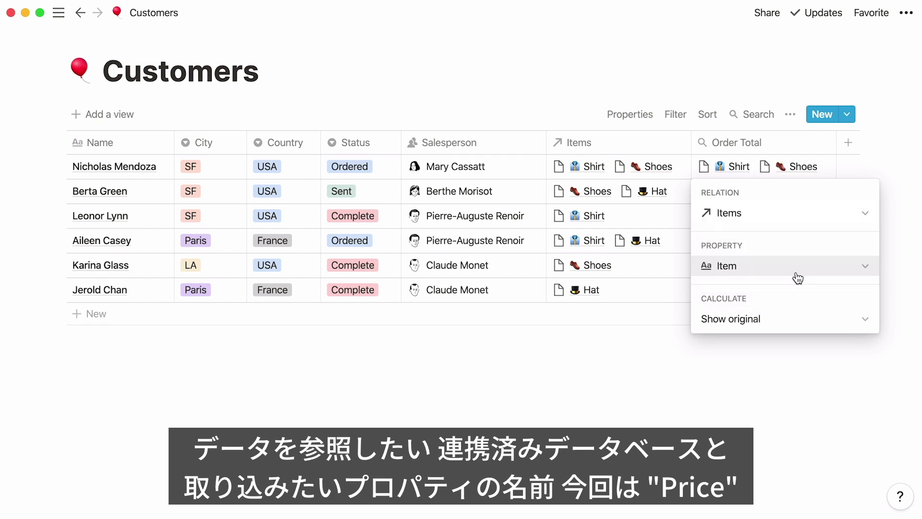
click(797, 276)
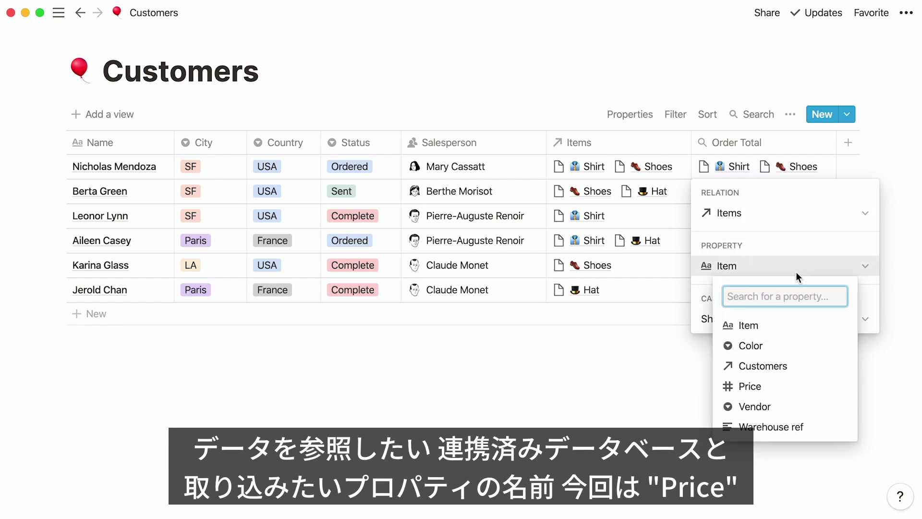
click(814, 389)
click(848, 319)
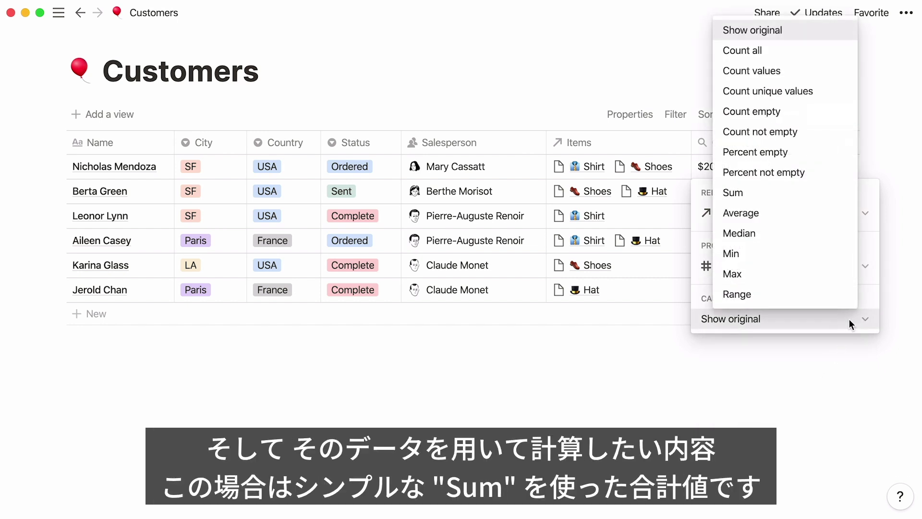
click(831, 193)
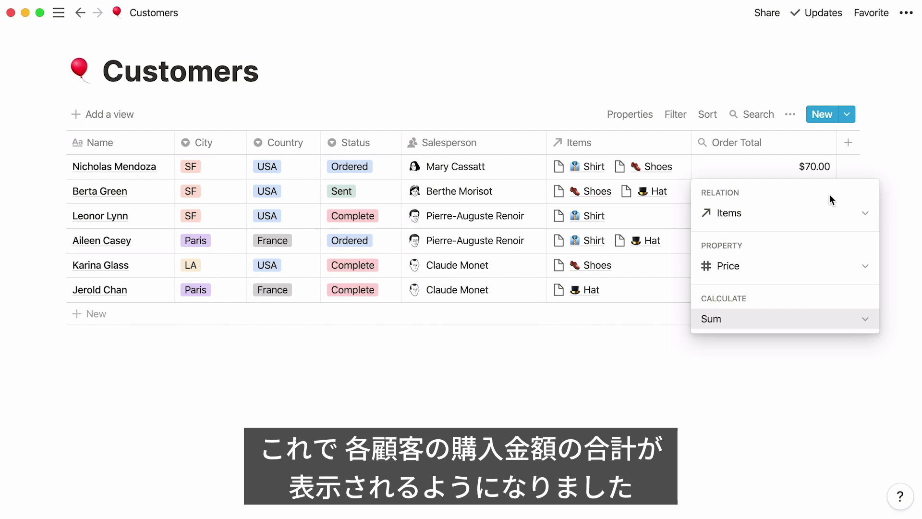
click(885, 140)
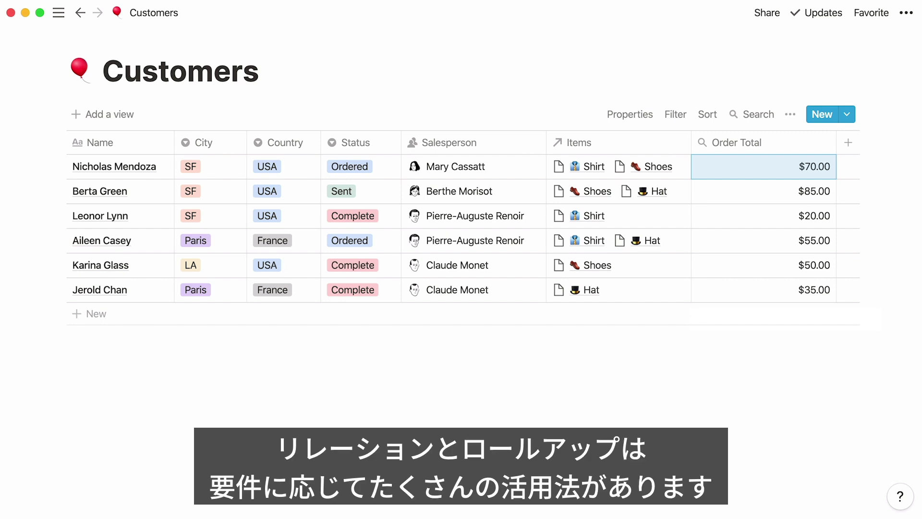
Clear the cell selection and go to Engineering Wiki from the sidebar
key(Escape)
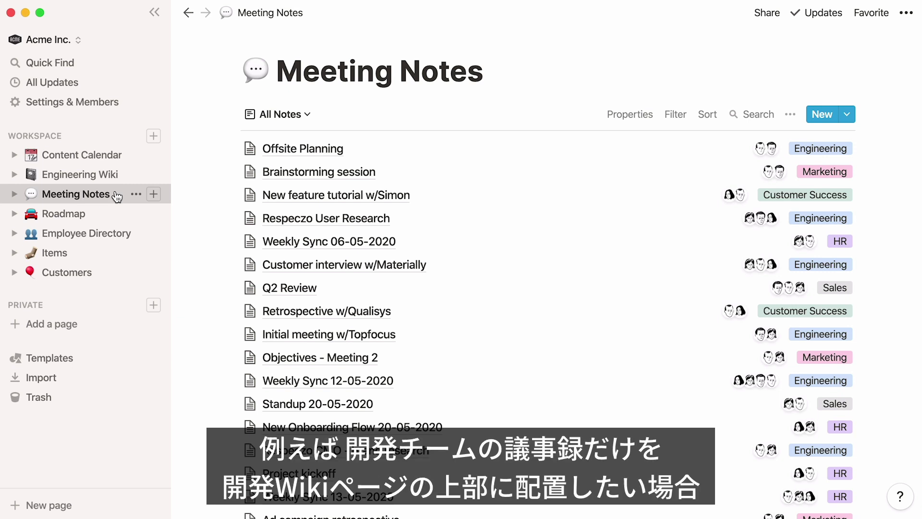
click(124, 178)
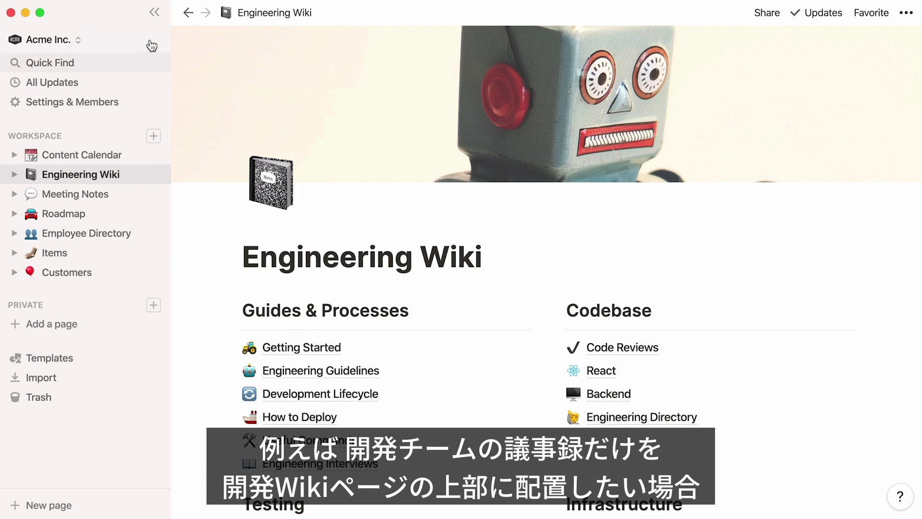
Collapse the sidebar and insert a linked Meeting Notes database under the Engineering Wiki title
click(154, 13)
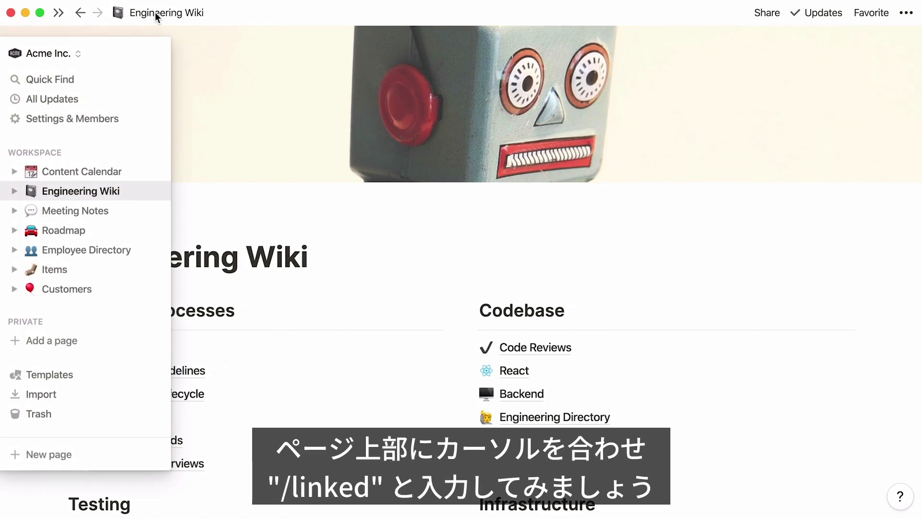
click(333, 255)
key(Return)
text(/linked)
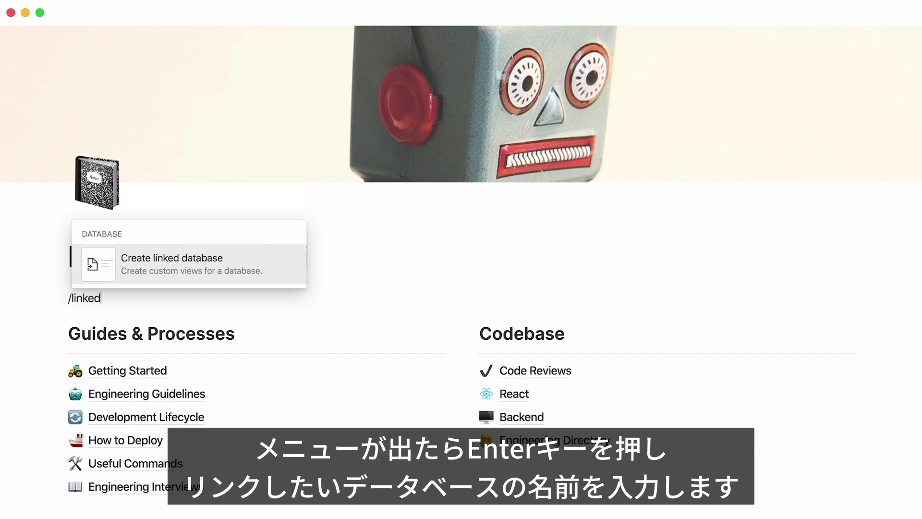
key(Return)
text(meeting)
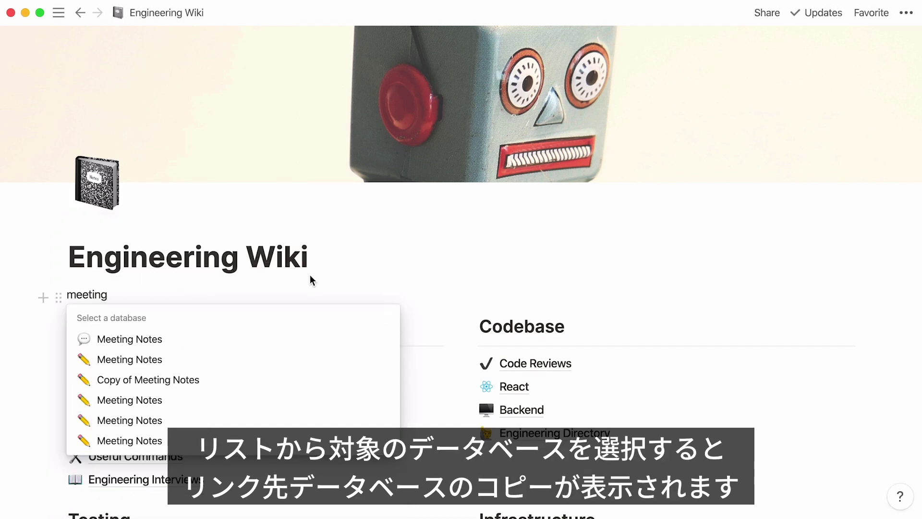
click(248, 345)
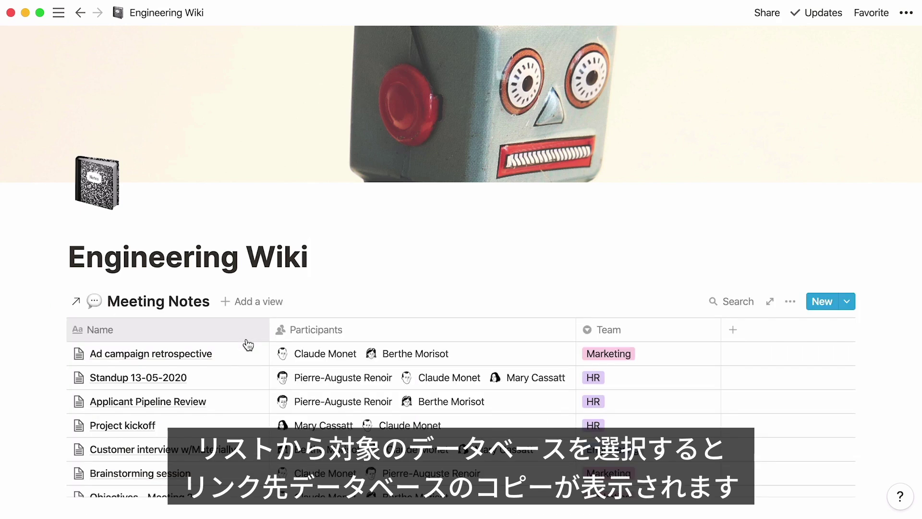
scroll(17, 412, down, 1)
scroll(16, 415, down, 2)
scroll(15, 414, down, 3)
scroll(15, 415, down, 3)
scroll(16, 414, down, 3)
scroll(16, 414, down, 2)
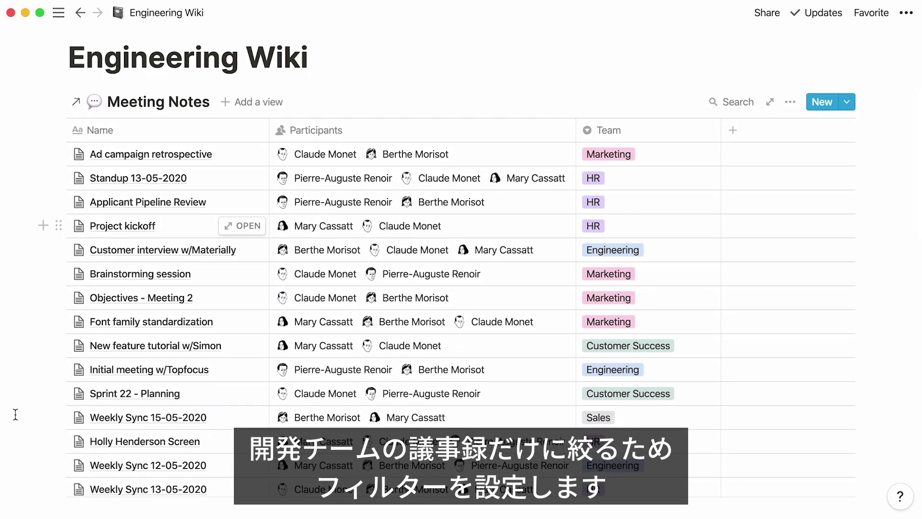
Filter the linked Meeting Notes table to Team is Engineering, then review the rule
mouse_move(693, 353)
click(791, 102)
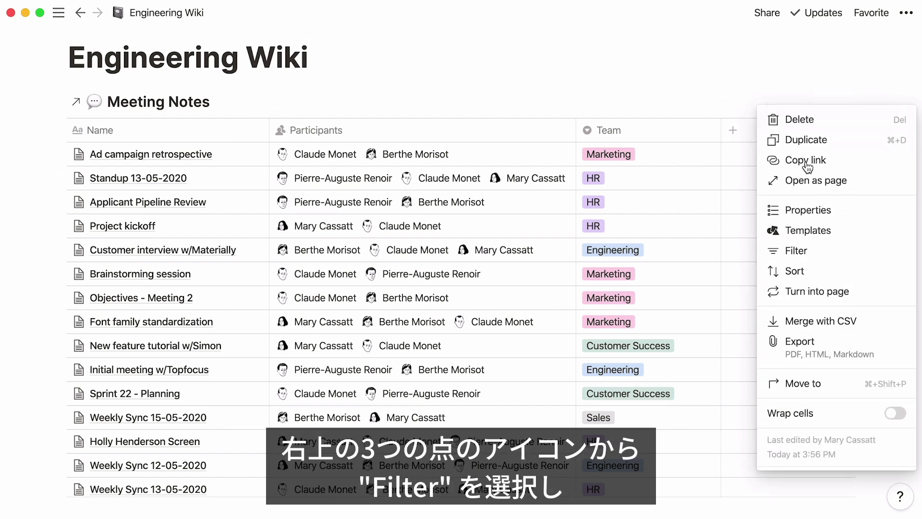
click(838, 251)
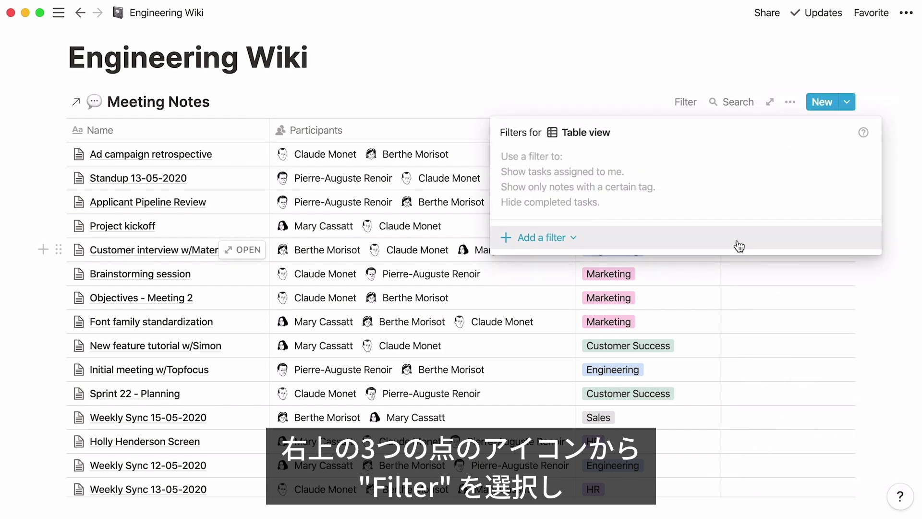
click(575, 237)
click(581, 263)
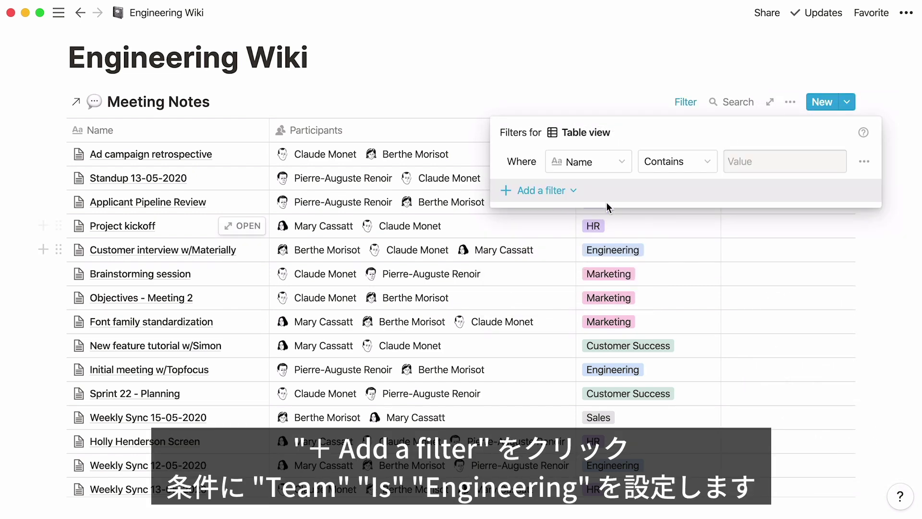
click(614, 164)
click(610, 263)
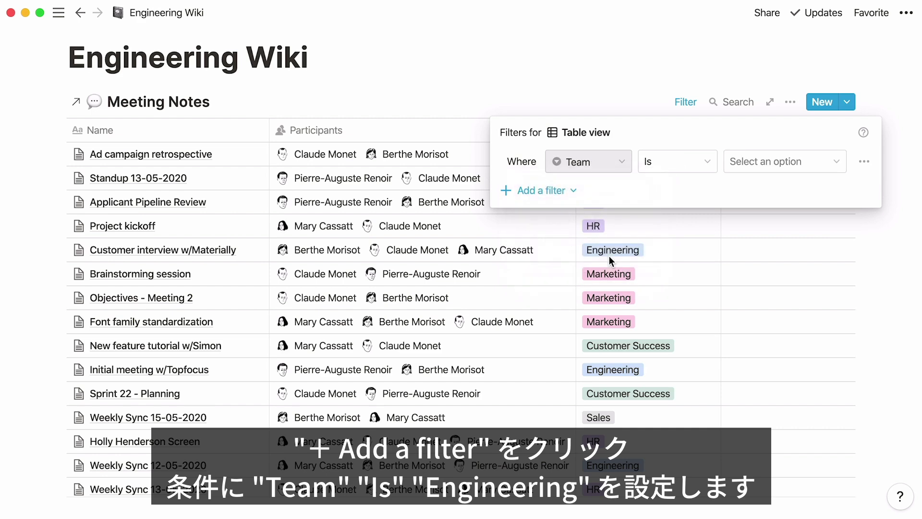
click(750, 173)
click(816, 323)
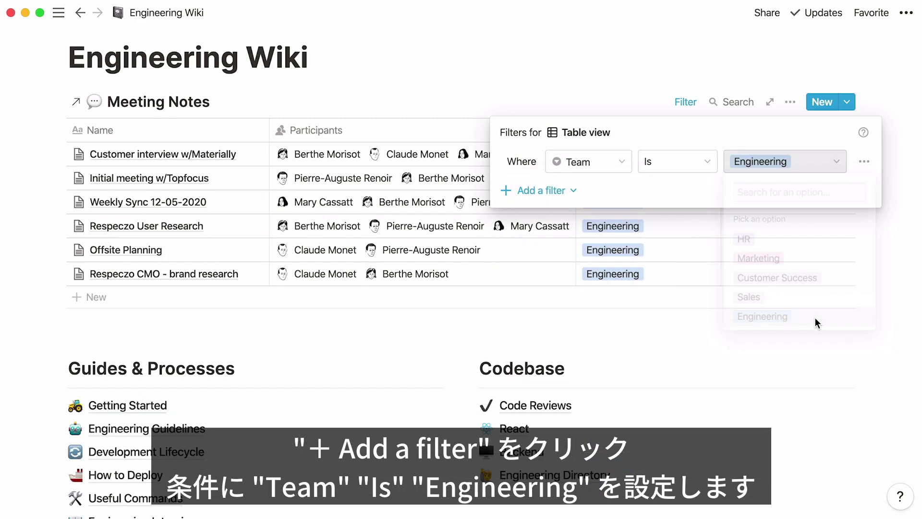
click(885, 257)
scroll(890, 256, up, 5)
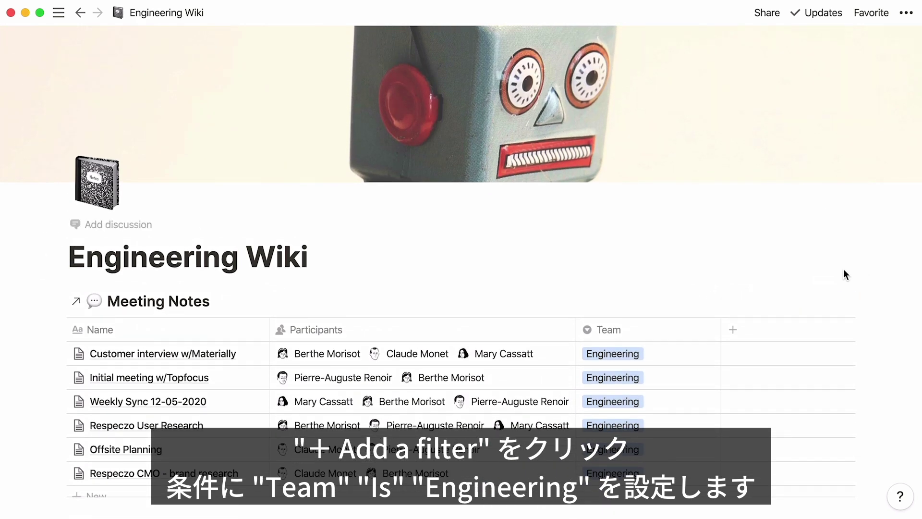
click(788, 301)
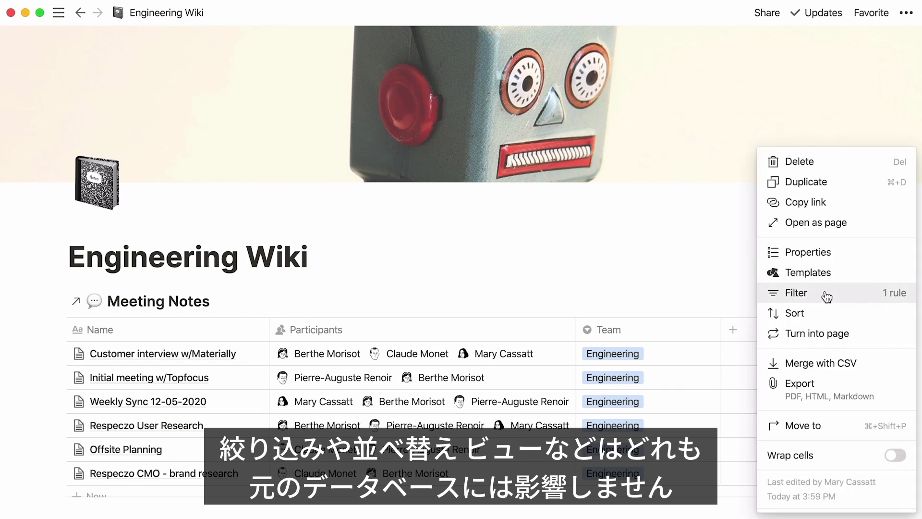
click(446, 275)
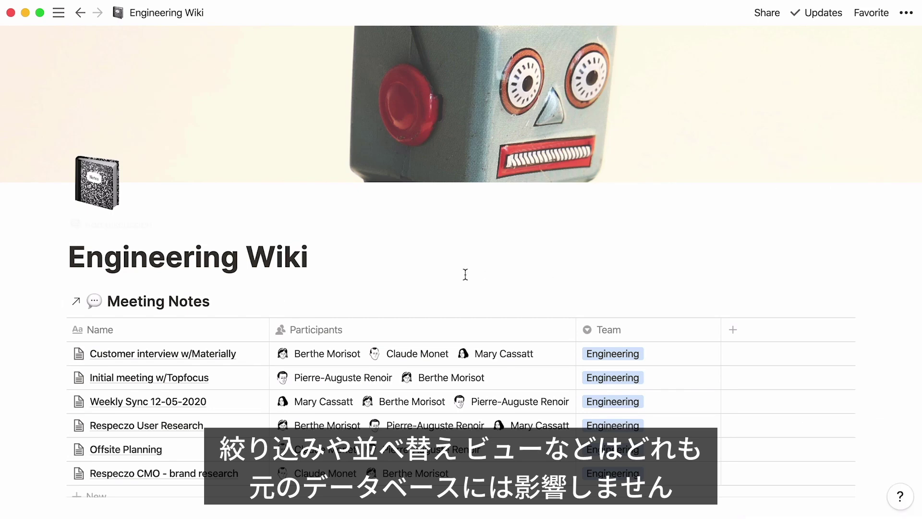
mouse_move(253, 302)
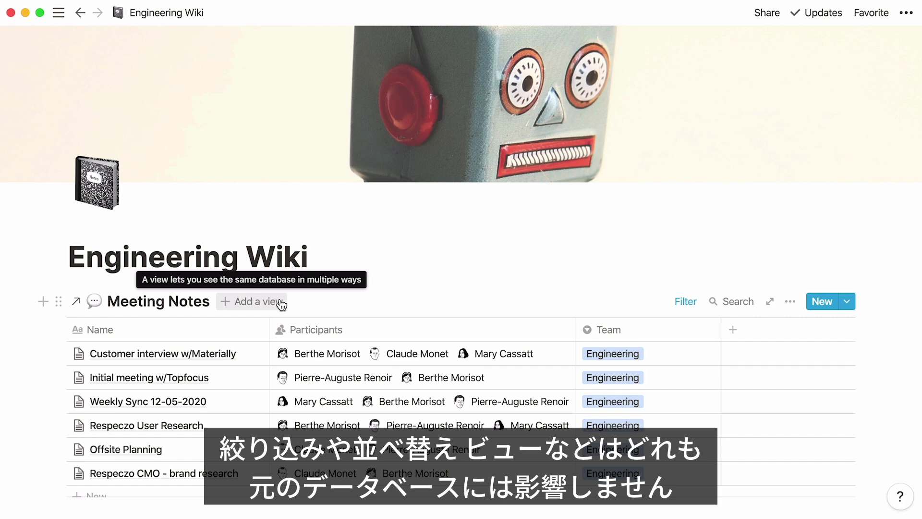
scroll(348, 286, down, 2)
scroll(349, 286, down, 2)
scroll(462, 288, down, 2)
scroll(461, 288, down, 2)
scroll(461, 289, down, 1)
scroll(462, 289, down, 1)
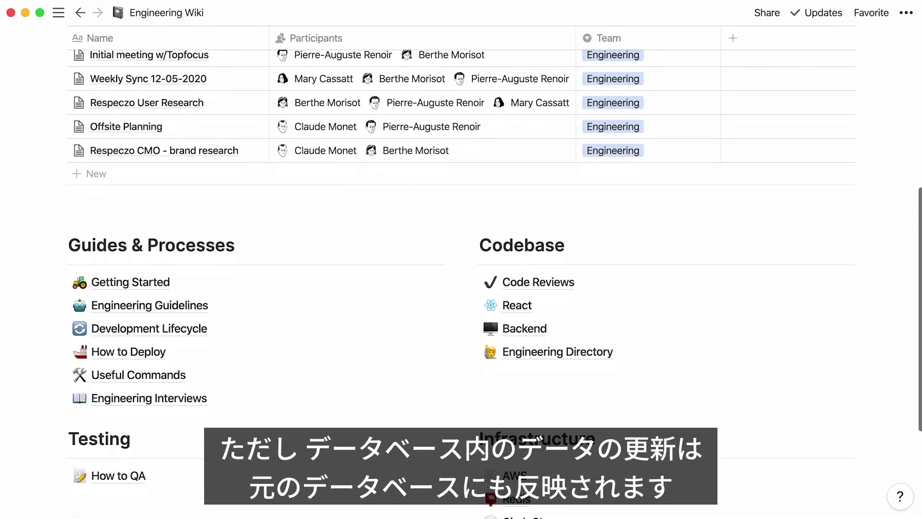
scroll(461, 289, down, 1)
scroll(462, 288, down, 1)
scroll(461, 288, up, 1)
scroll(460, 288, up, 5)
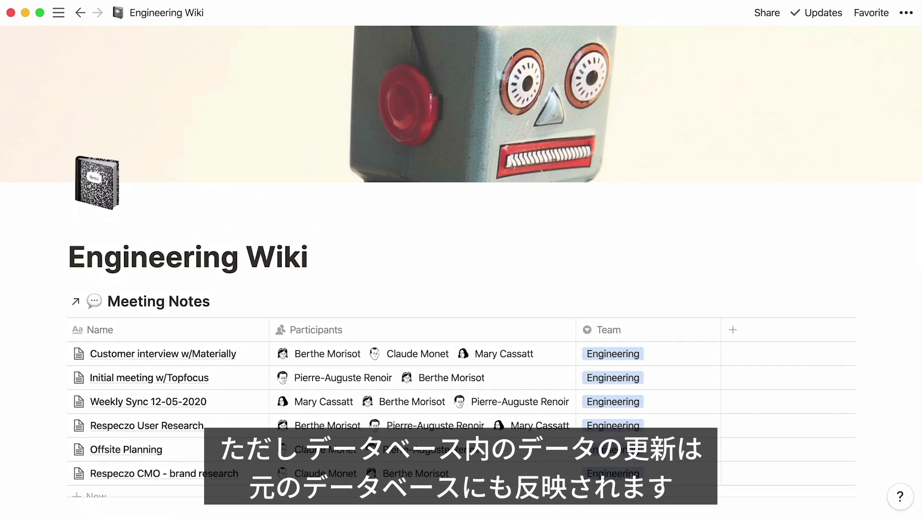
Dock the sidebar, view the To-Do database, and add a private page titled 'My Tasks'
click(59, 16)
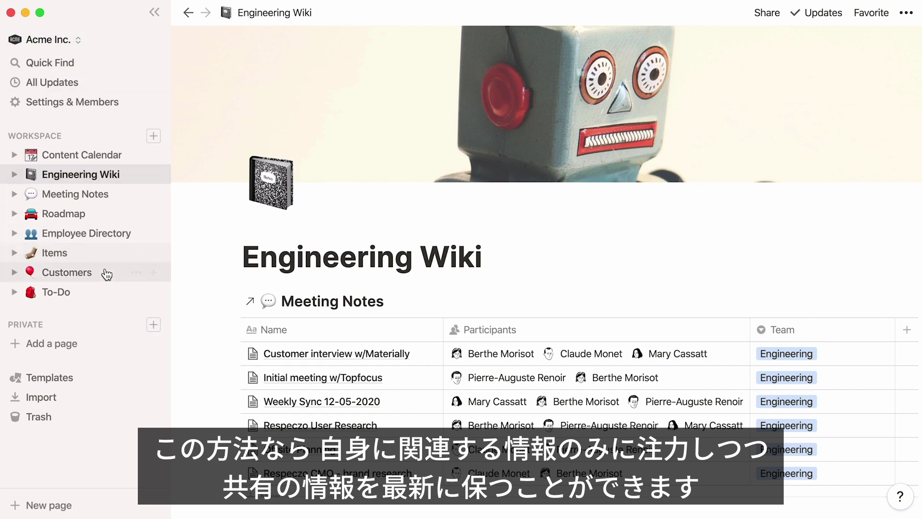
click(107, 294)
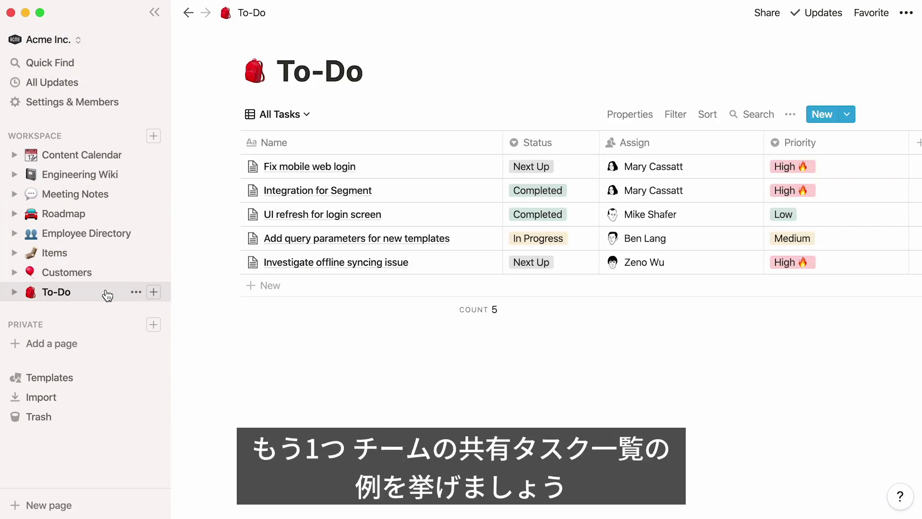
click(103, 344)
text(My Tasks)
key(Return)
Insert a linked view of the To-Do database into the My Tasks page
click(150, 16)
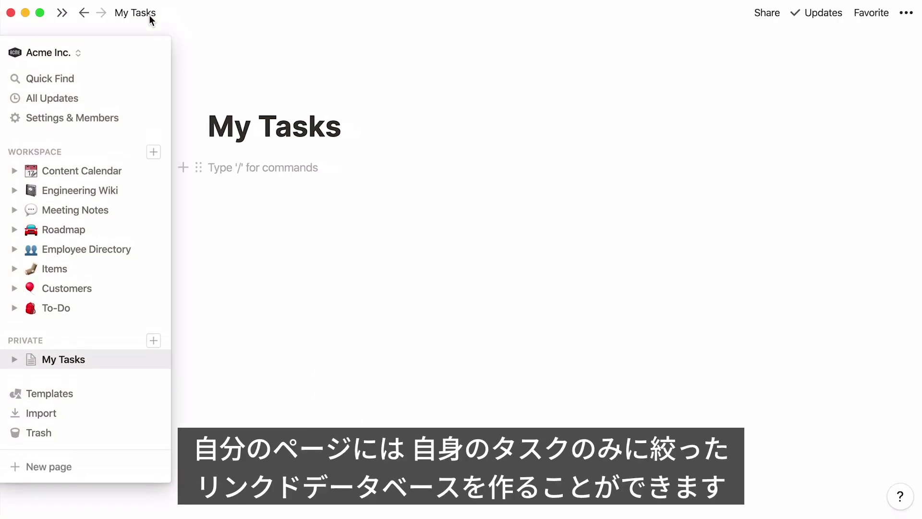
text(/linked)
key(Return)
text(to-do)
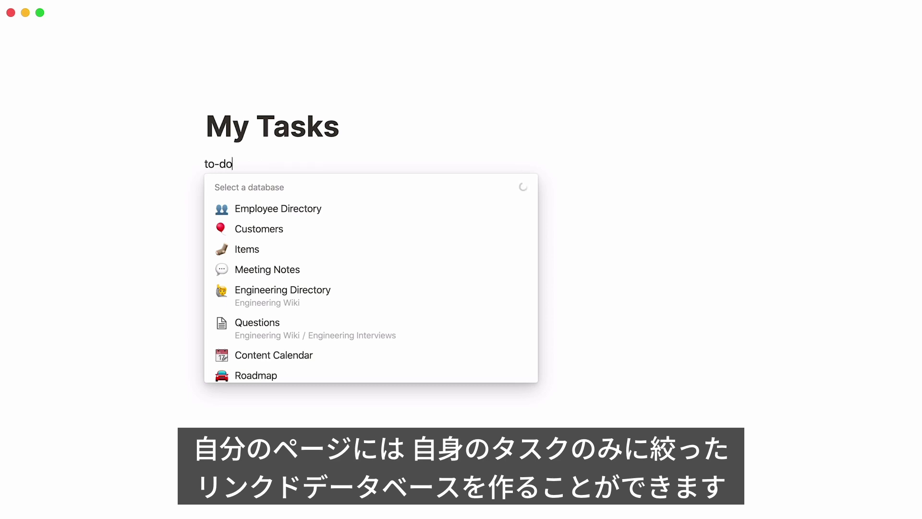
click(223, 209)
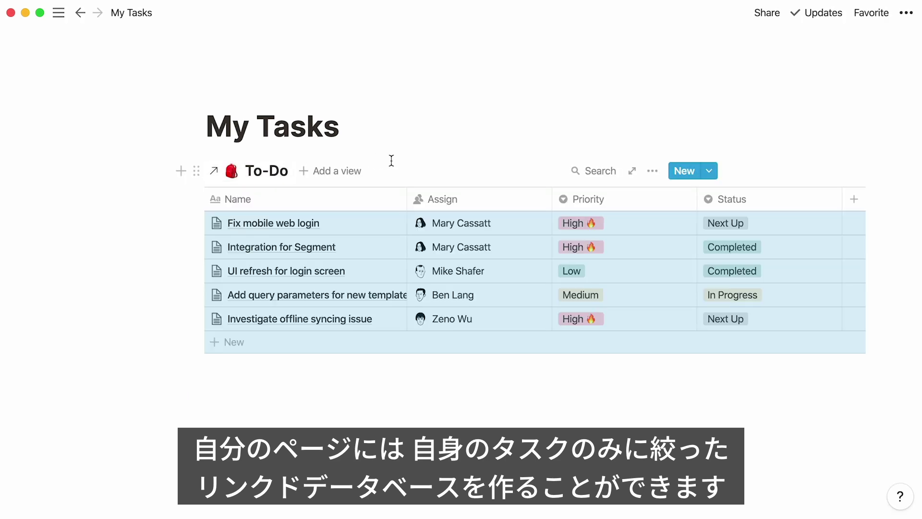
Filter the linked To-Do table to tasks whose Assign property contains Me
click(652, 171)
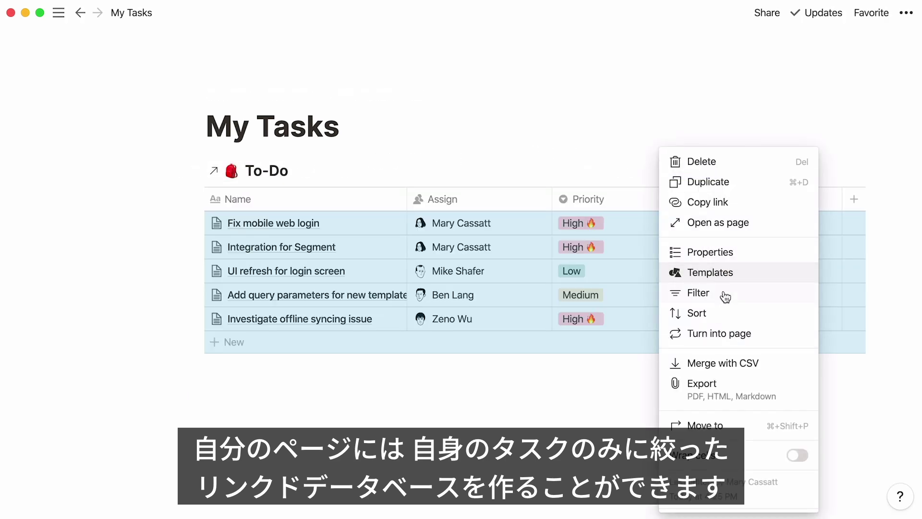
click(720, 293)
click(435, 310)
click(425, 331)
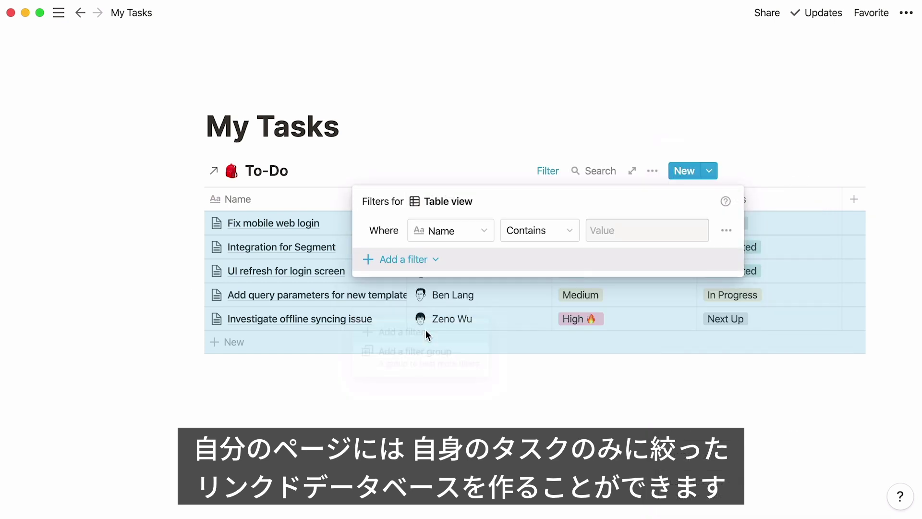
click(476, 232)
click(466, 321)
click(622, 229)
click(657, 314)
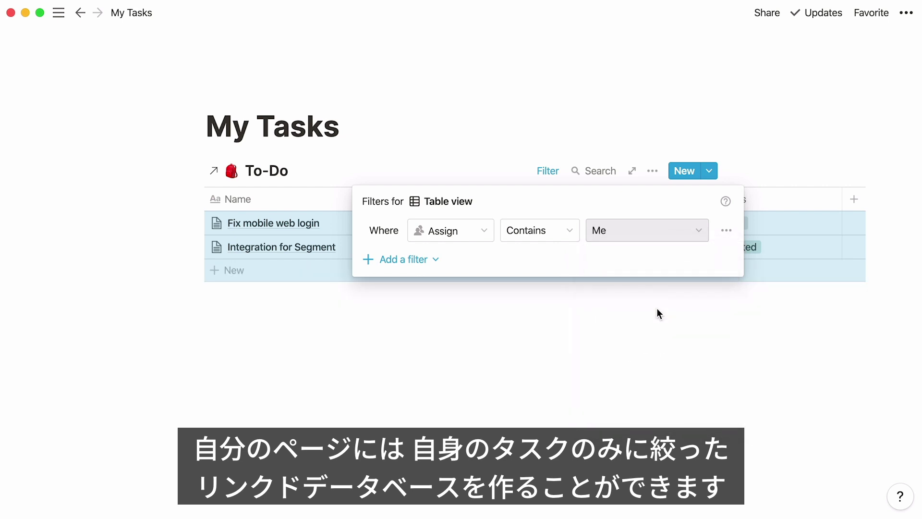
click(656, 310)
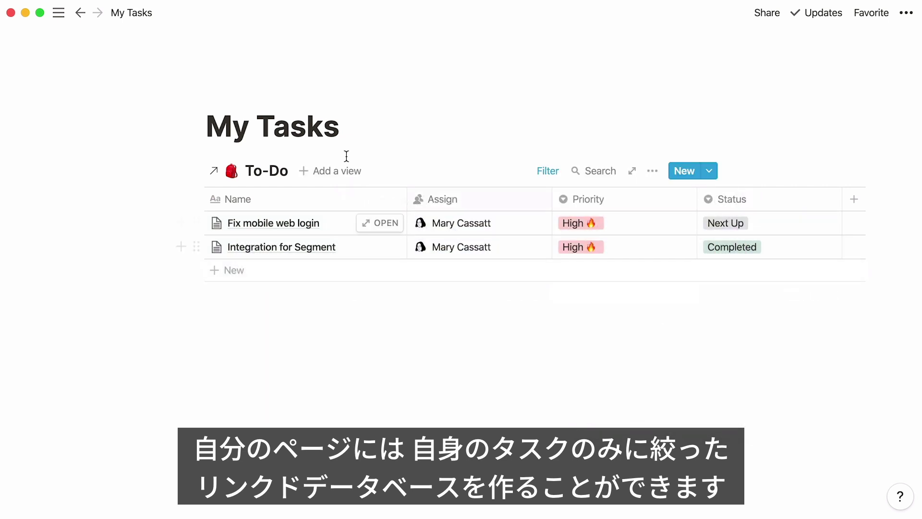
Dock the sidebar and visit Content Calendar and Roadmap before opening the Customers table
click(61, 16)
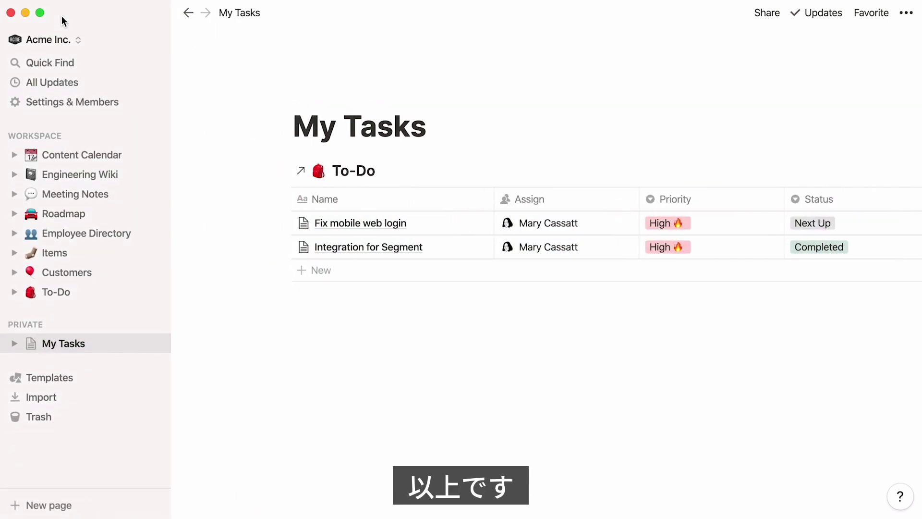
click(126, 154)
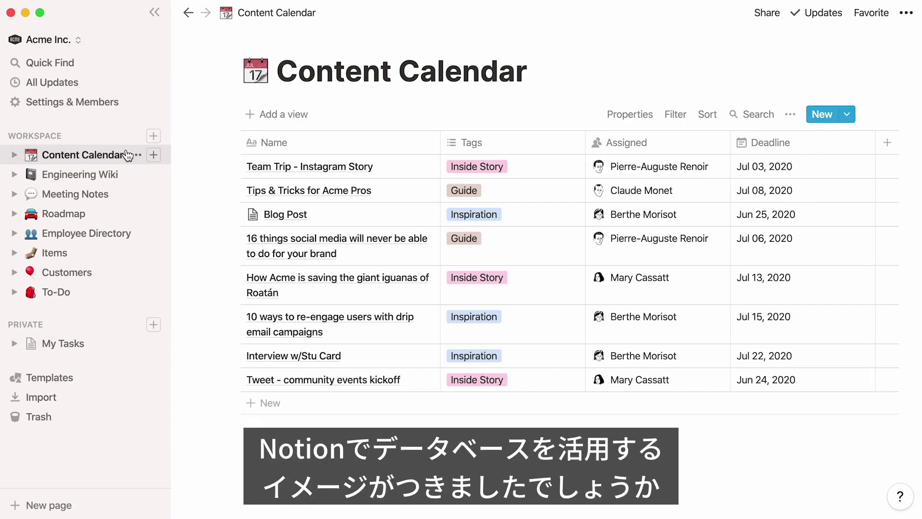
click(98, 213)
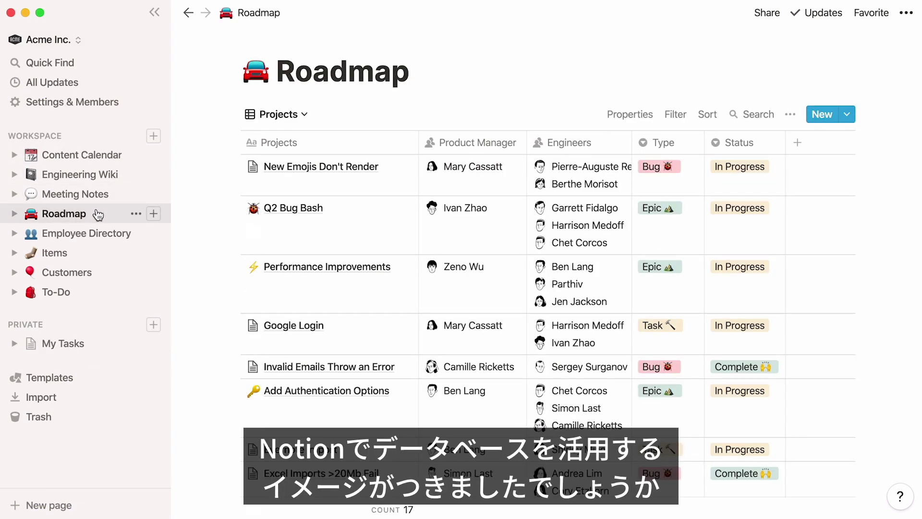
click(105, 279)
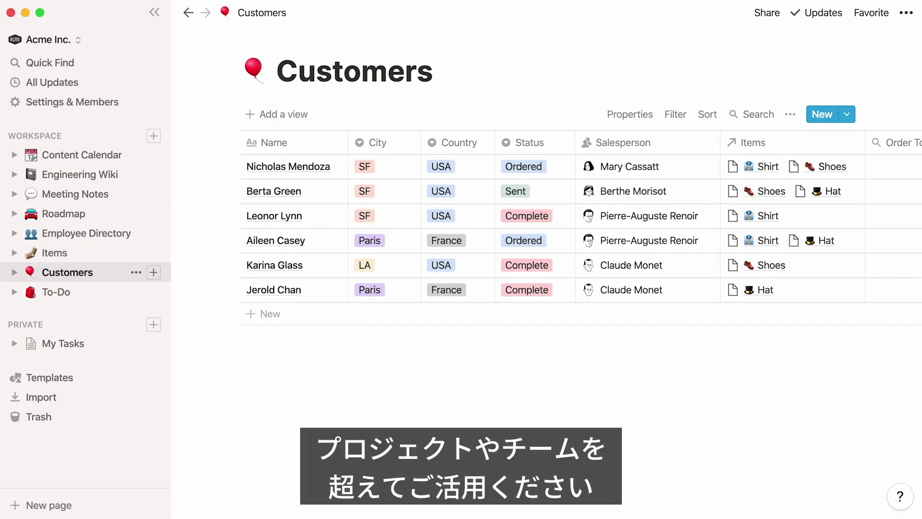